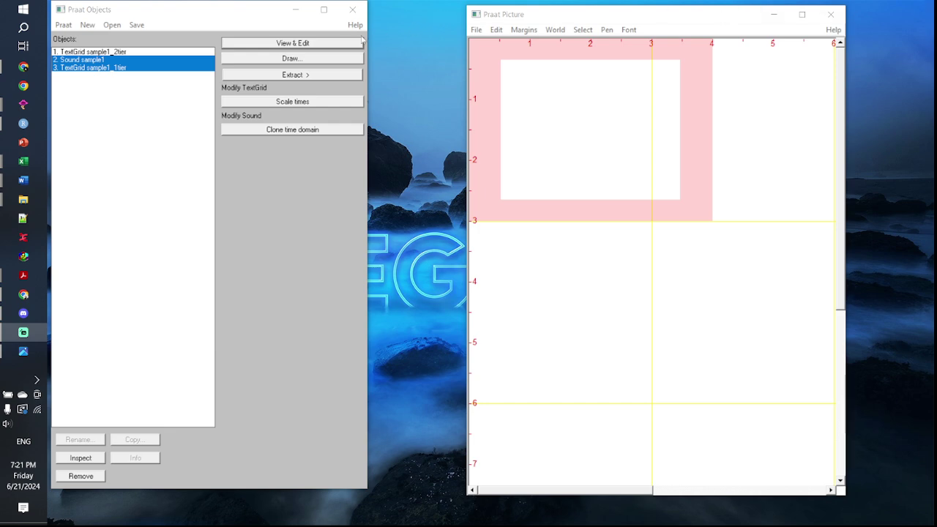
Step: Open the selected sound and one-tier TextGrid in the editor, compare them with the reference figure sample1.png, and close the figure
left_click(299, 45)
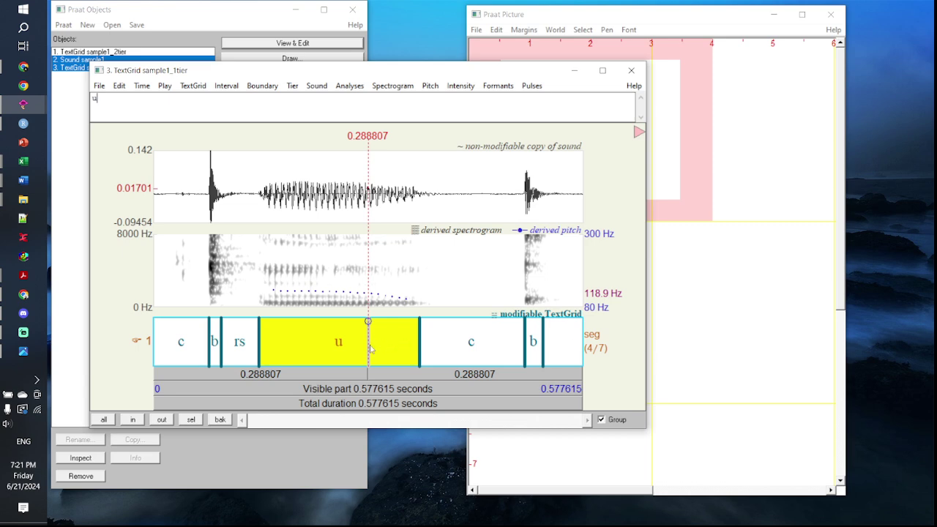
left_click(22, 354)
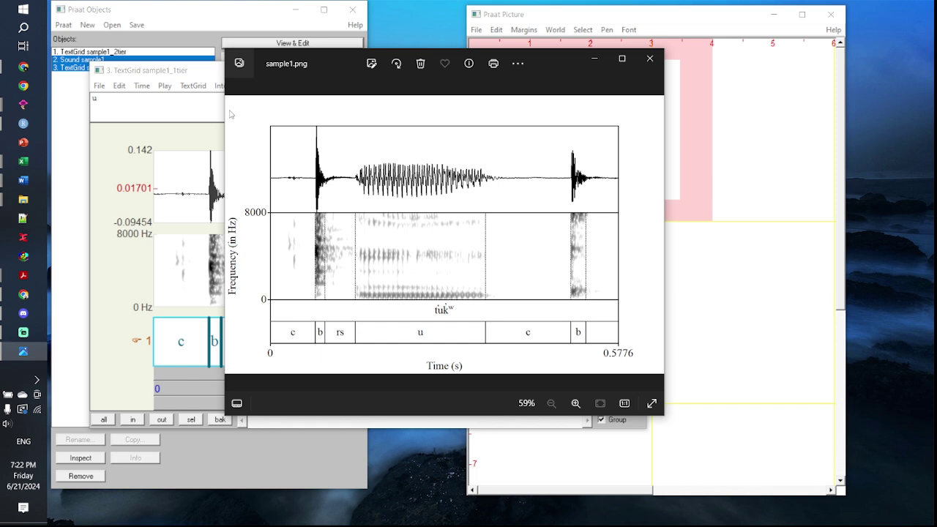
left_click(150, 72)
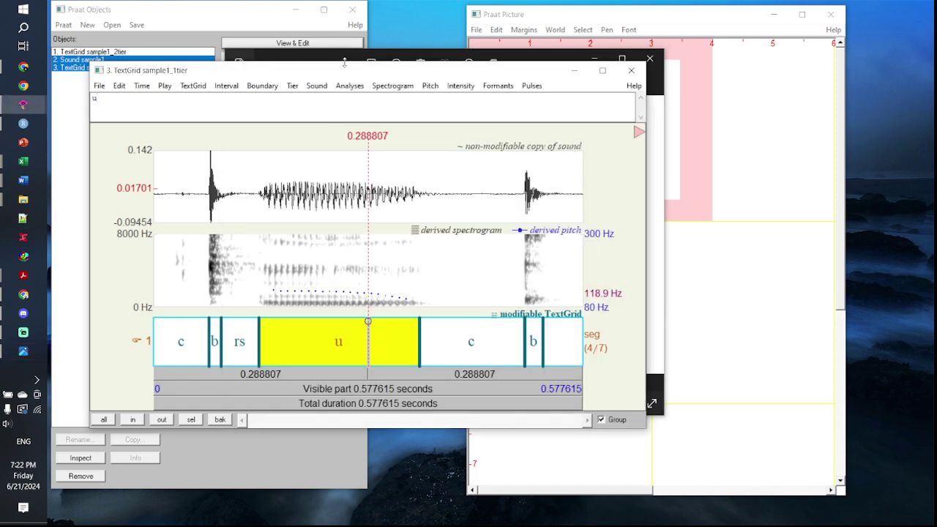
left_click(344, 60)
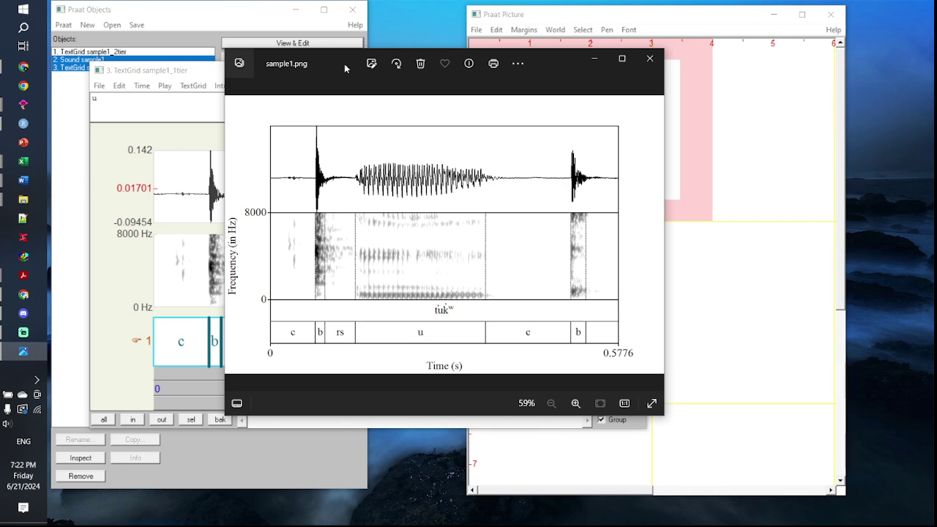
left_click(648, 65)
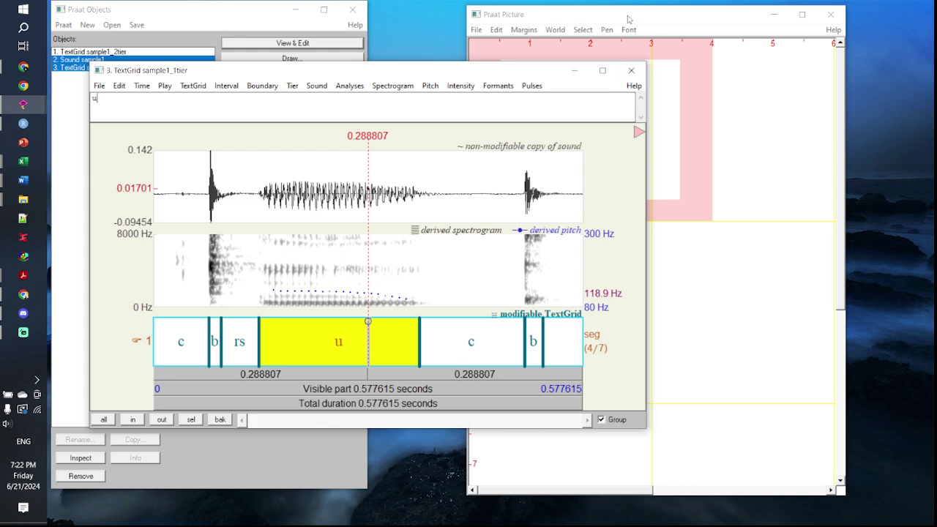
Step: Set the picture's inner viewport to a horizontal range of 1 to 5 inches and a vertical range of 1 to 2 inches
left_click(625, 26)
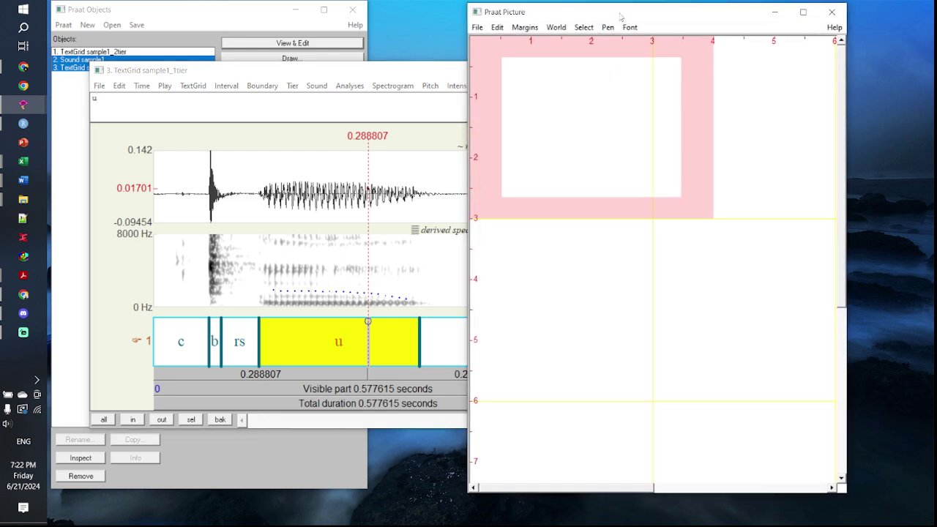
left_click(584, 27)
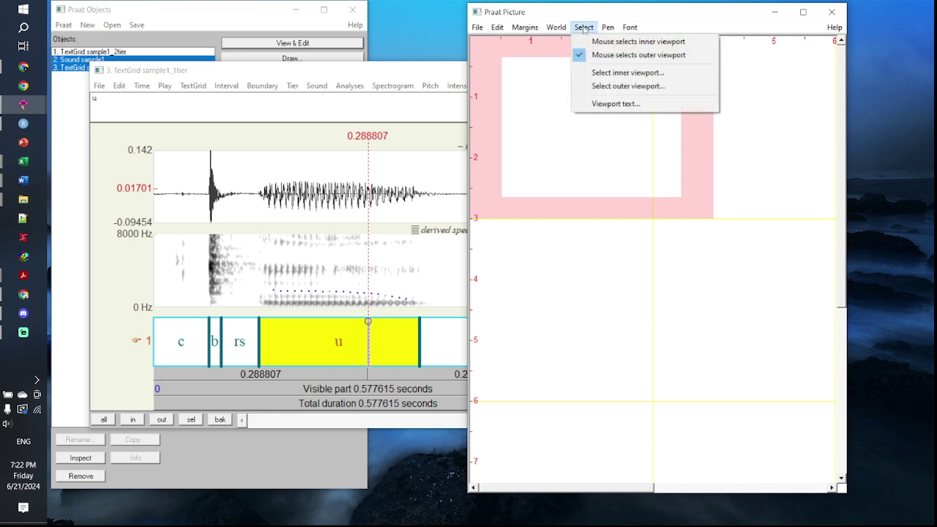
left_click(614, 76)
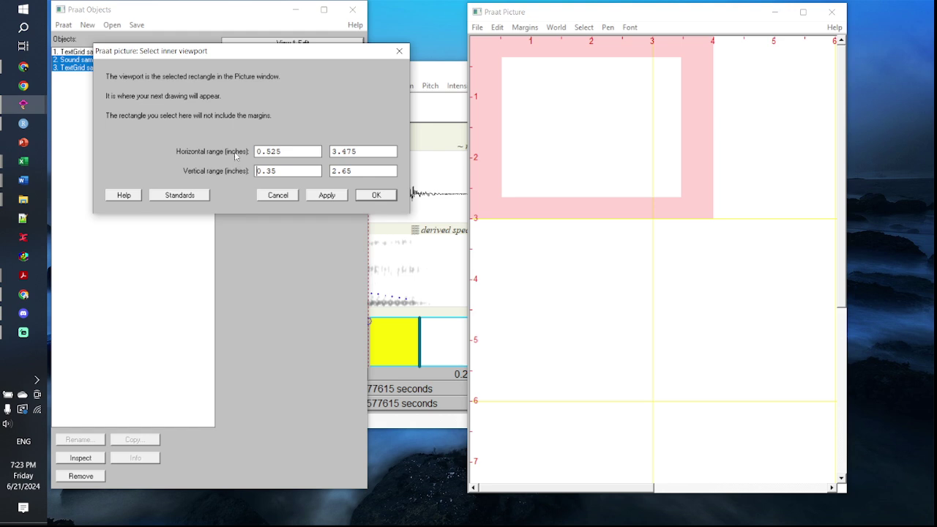
double_click(289, 153)
type("1")
double_click(345, 151)
type("5")
double_click(286, 169)
type("1")
double_click(351, 170)
type("2")
left_click(376, 195)
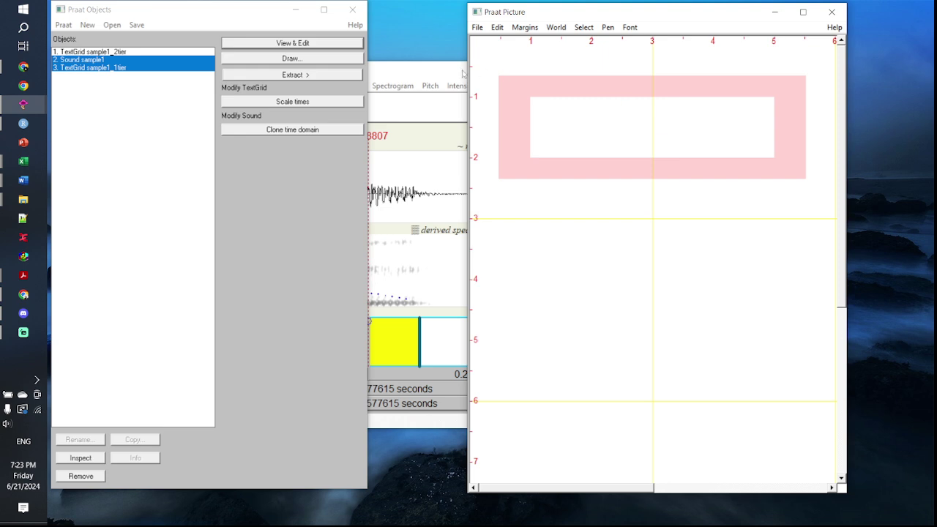
Step: Draw the visible sound with erasing, preserved times, name, selection times, selection hairs and garnish all off, and frame it with an inner box
left_click_drag(401, 76, 393, 67)
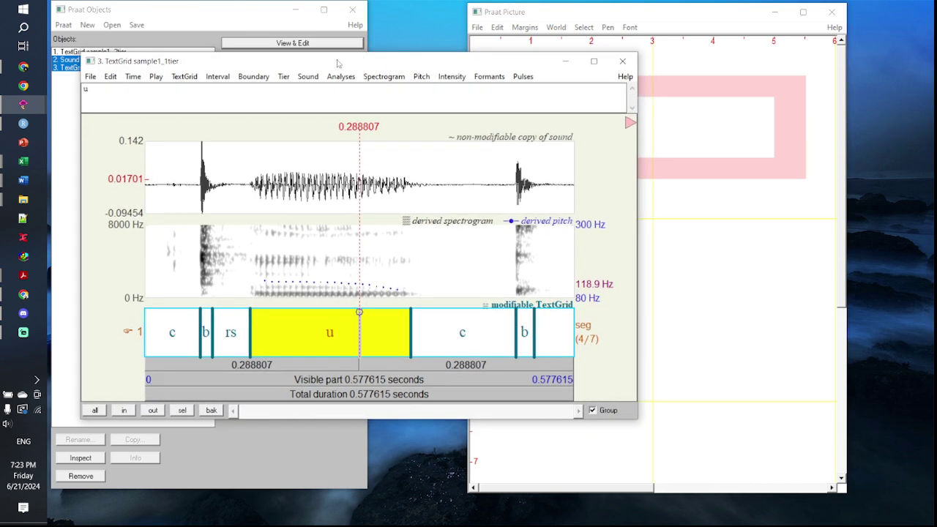
left_click(306, 77)
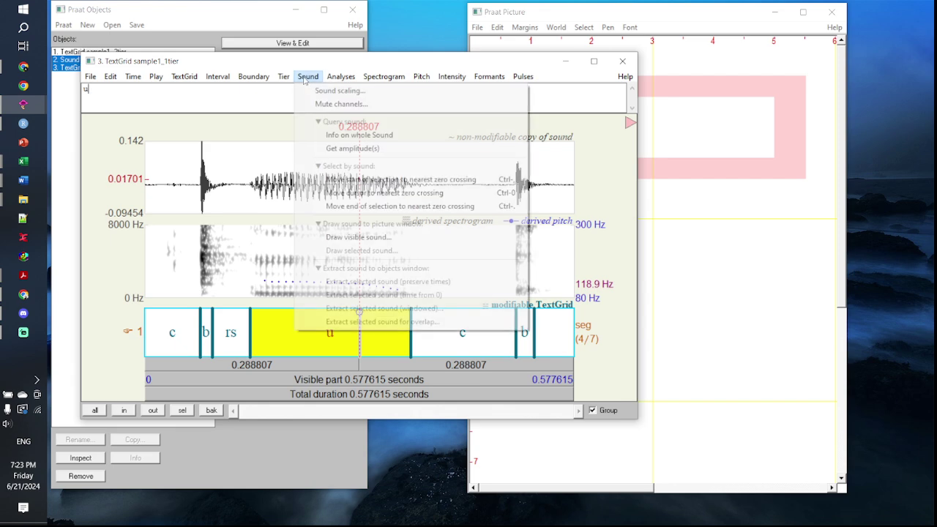
left_click(358, 237)
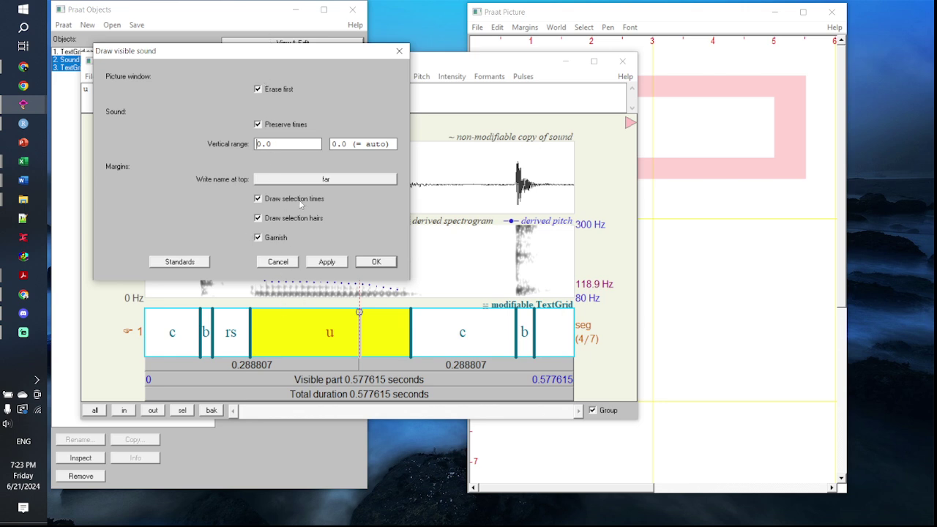
left_click(275, 90)
left_click(274, 128)
left_click(285, 203)
left_click(287, 222)
left_click(275, 240)
left_click(289, 180)
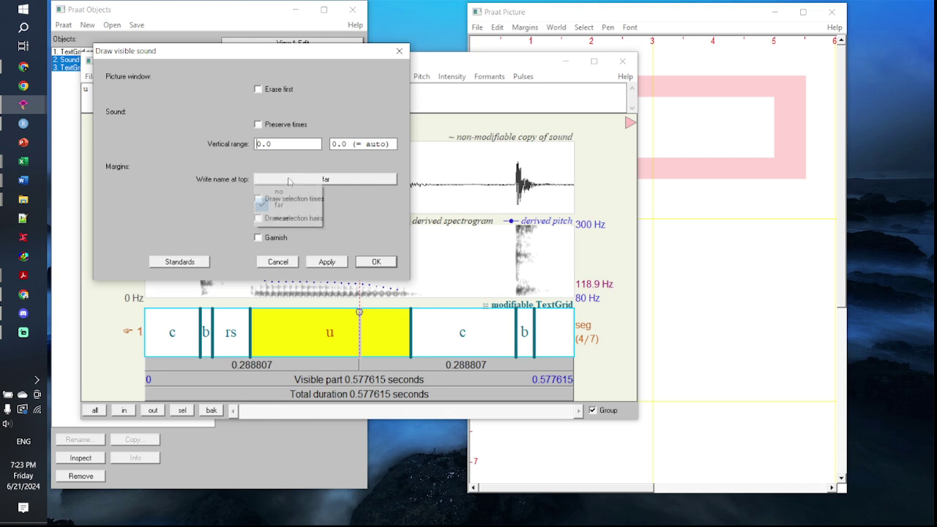
left_click(283, 194)
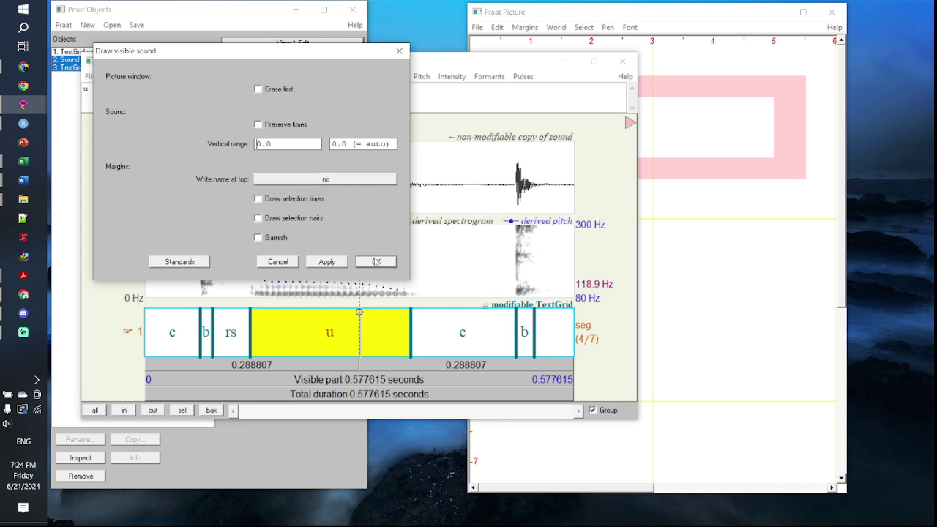
left_click(393, 262)
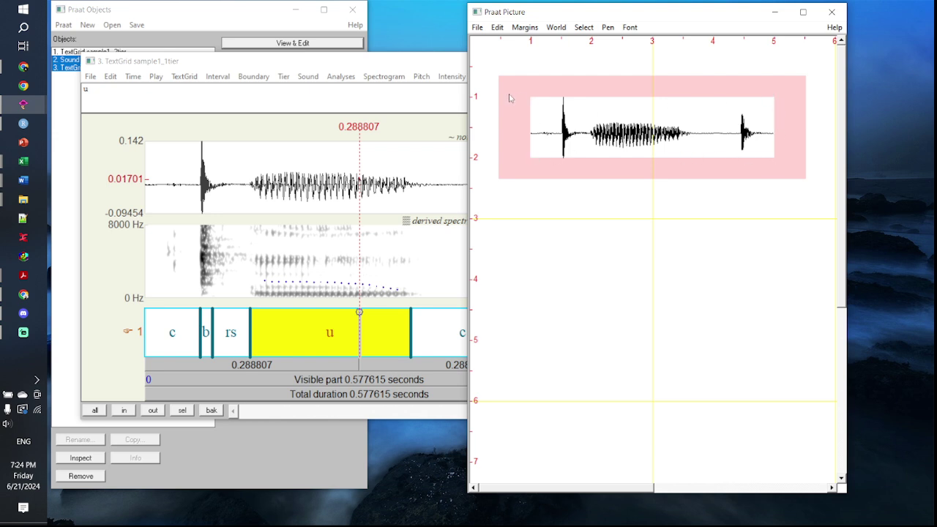
left_click(524, 27)
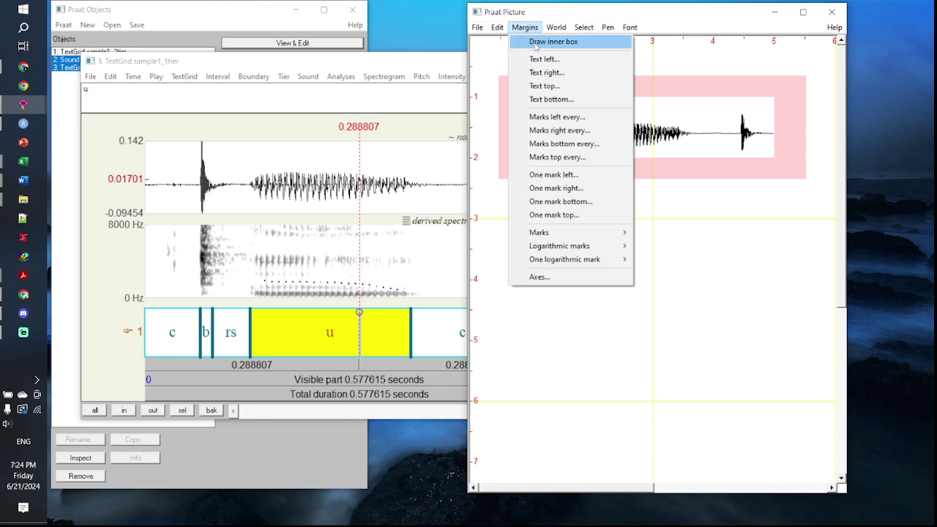
left_click(553, 42)
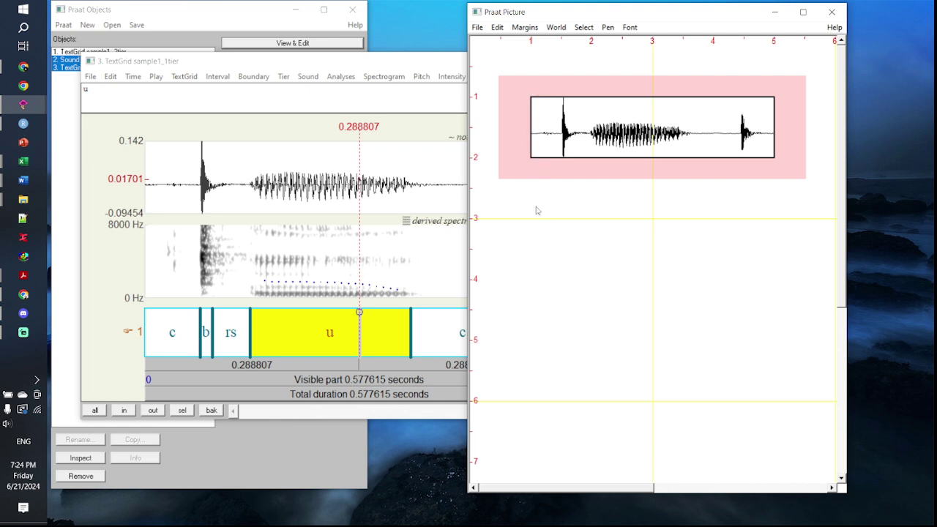
Step: Set the inner viewport's vertical range to 2 to 3 inches, directly below the waveform
left_click(584, 27)
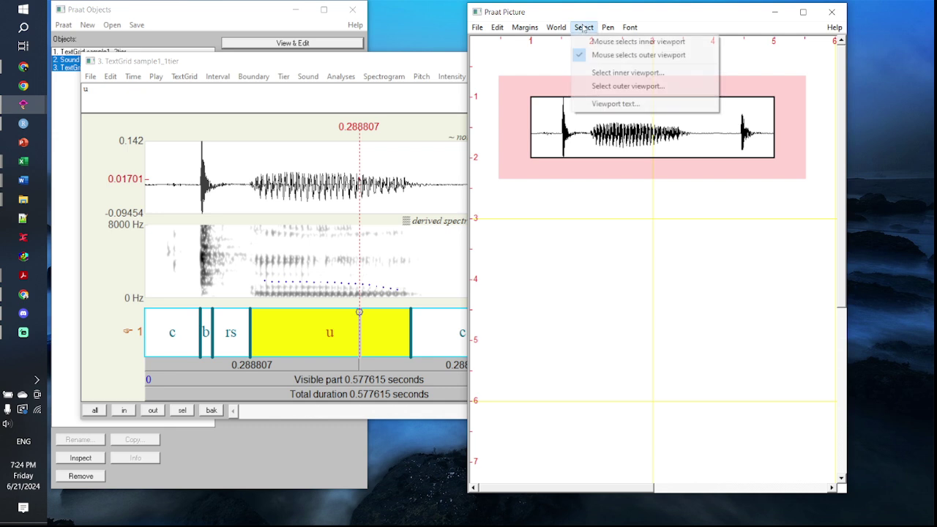
left_click(604, 73)
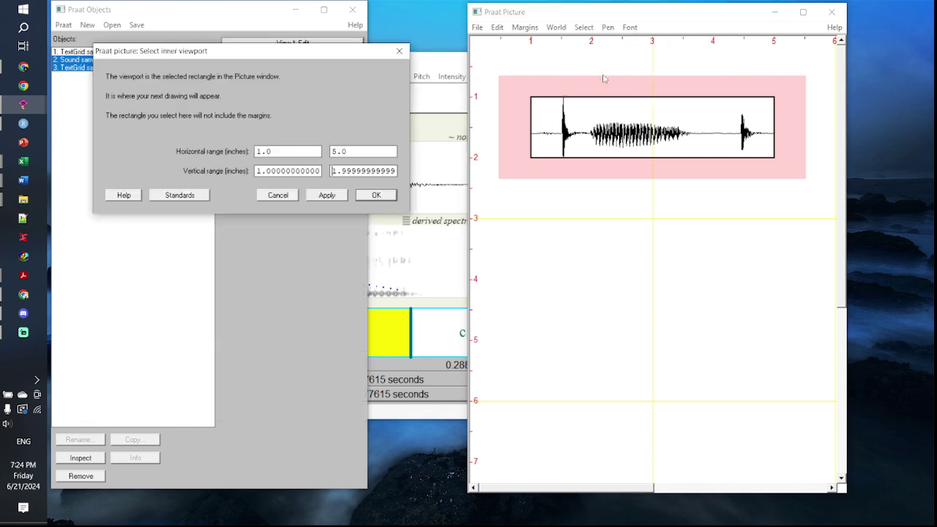
double_click(279, 170)
type("2")
double_click(353, 170)
type("3")
left_click(375, 195)
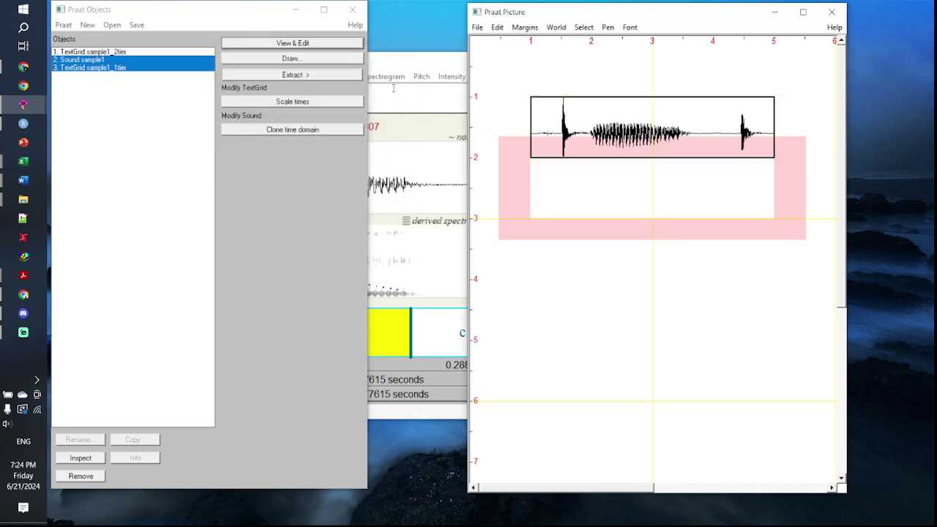
Step: Paint the visible spectrogram into the picture without erasing first or garnishing, and frame it with an inner box
left_click(383, 66)
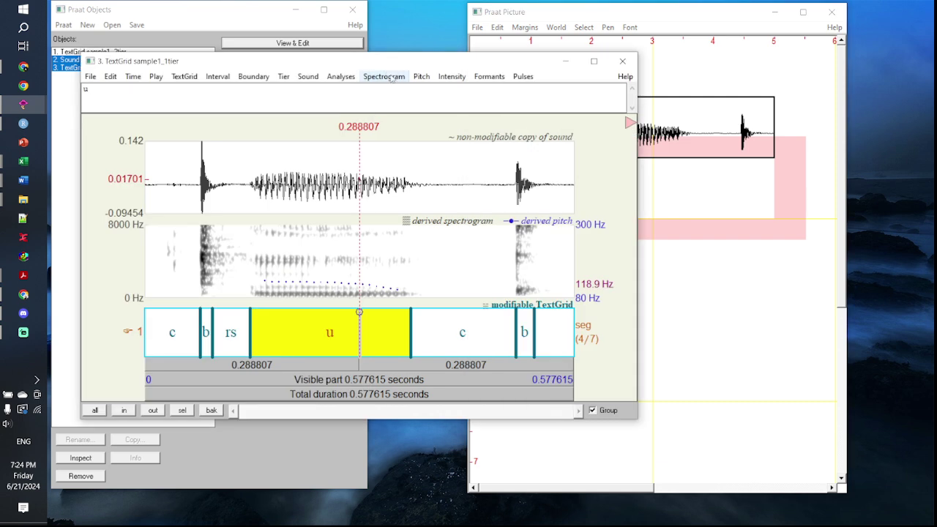
left_click(377, 79)
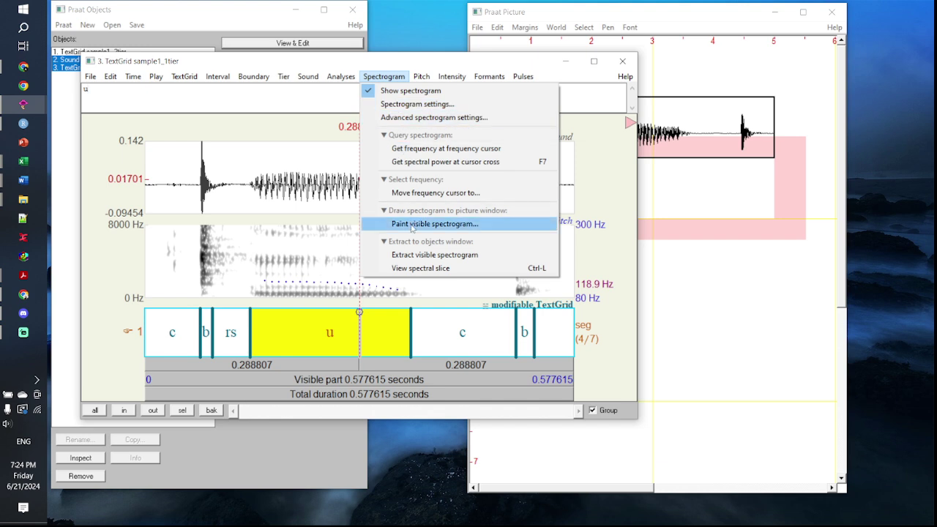
left_click(412, 228)
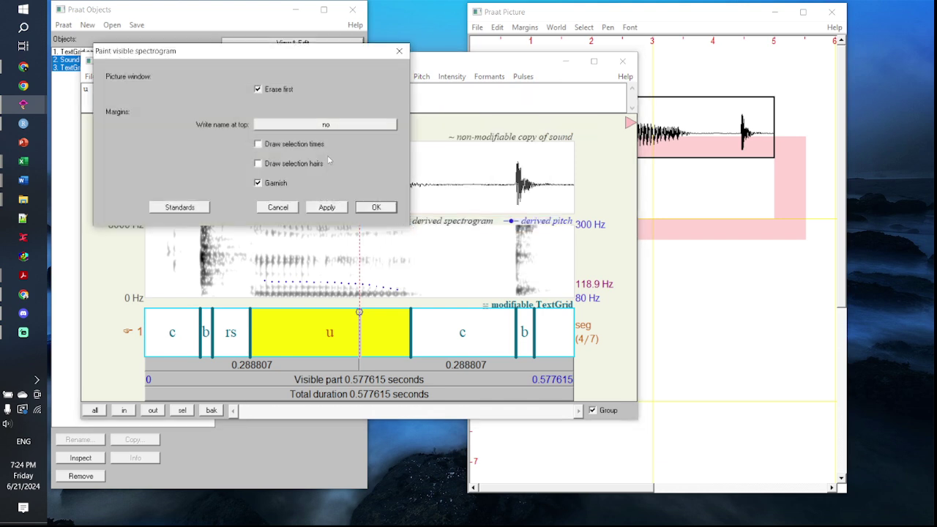
left_click(277, 93)
left_click(274, 187)
left_click(376, 209)
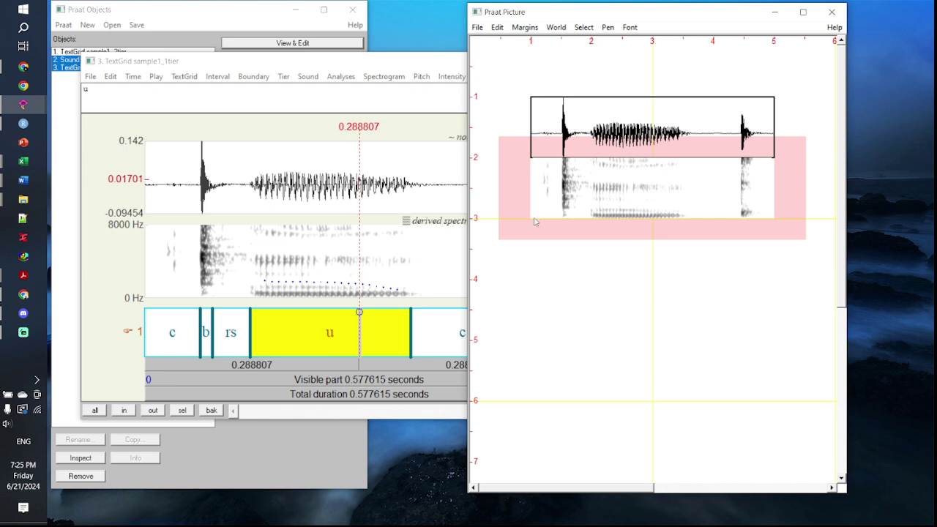
left_click(539, 31)
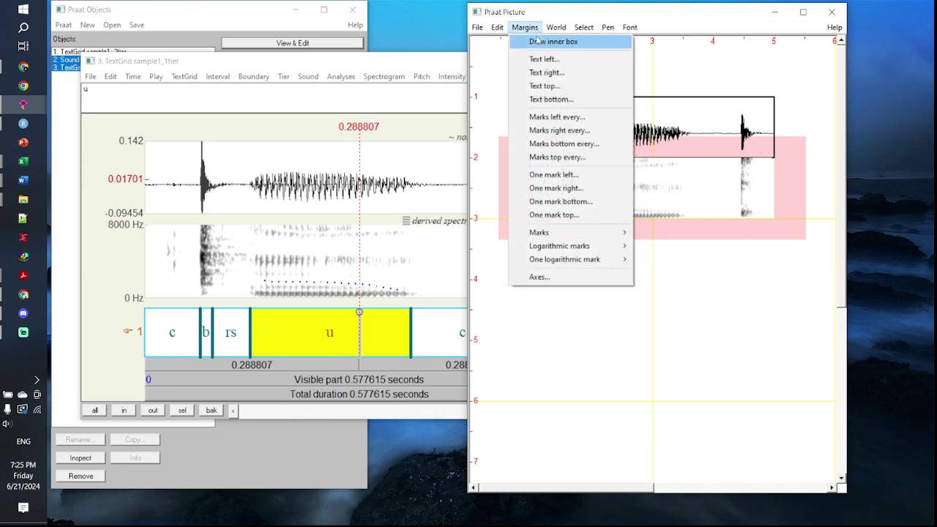
left_click(537, 41)
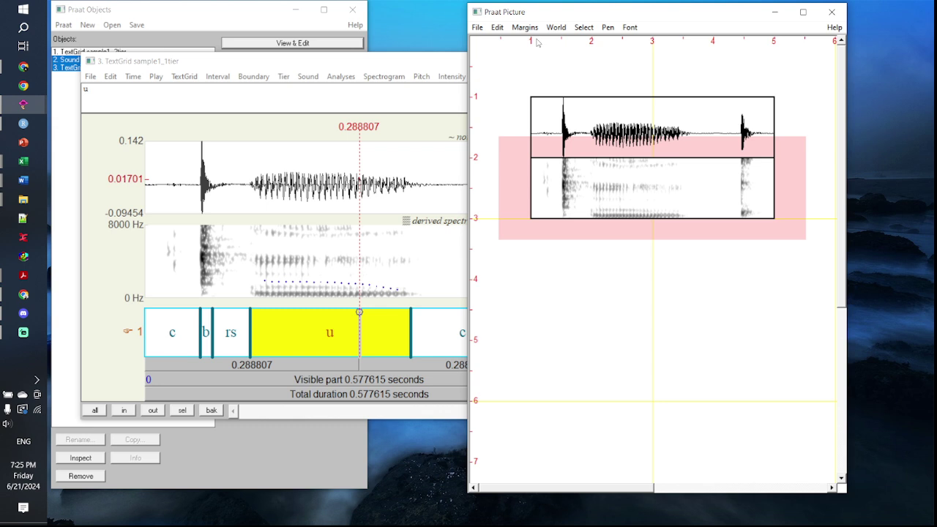
Step: Add left margin marks to the spectrogram with a distance of 8000.0, copied from the upper view range in the spectrogram settings
left_click(525, 27)
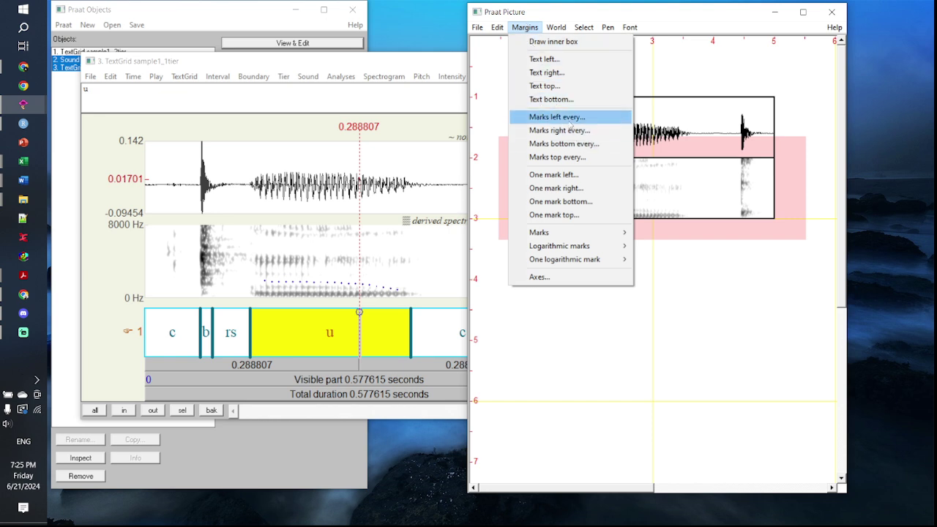
left_click(569, 120)
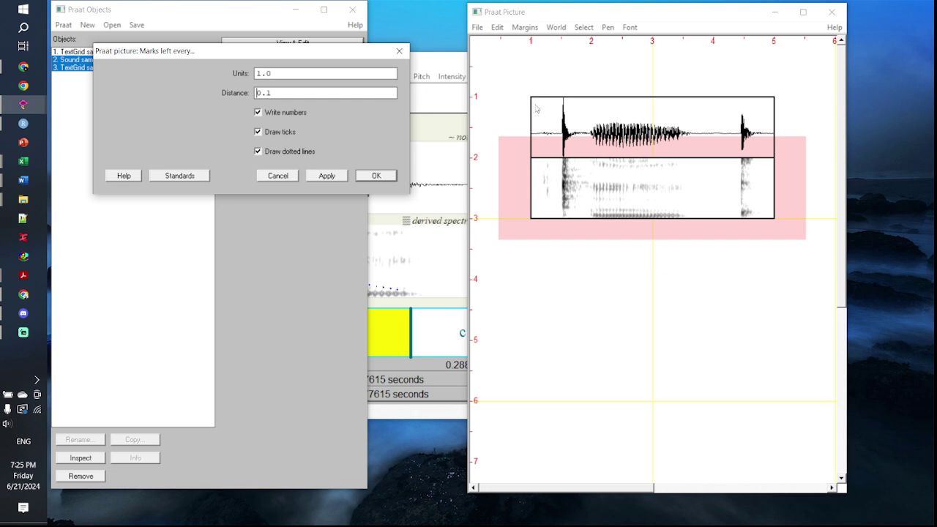
left_click(284, 75)
left_click(430, 70)
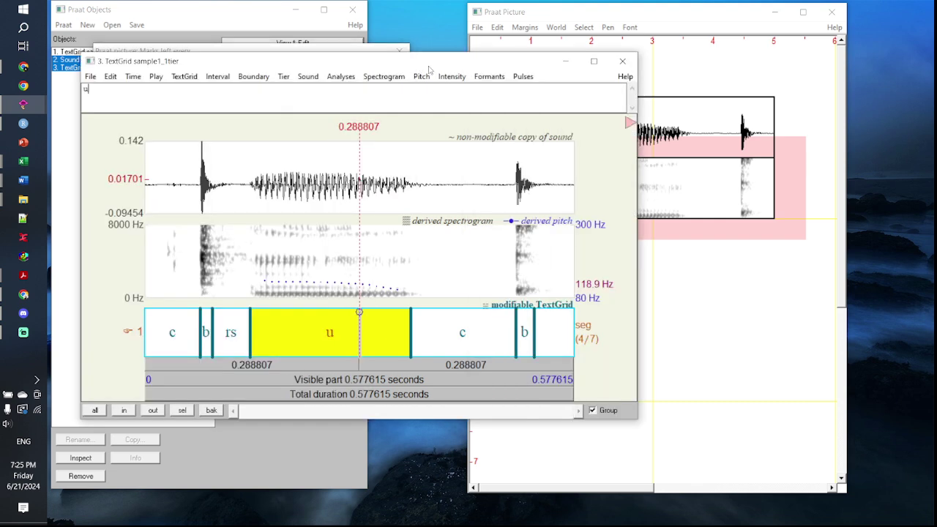
left_click(399, 76)
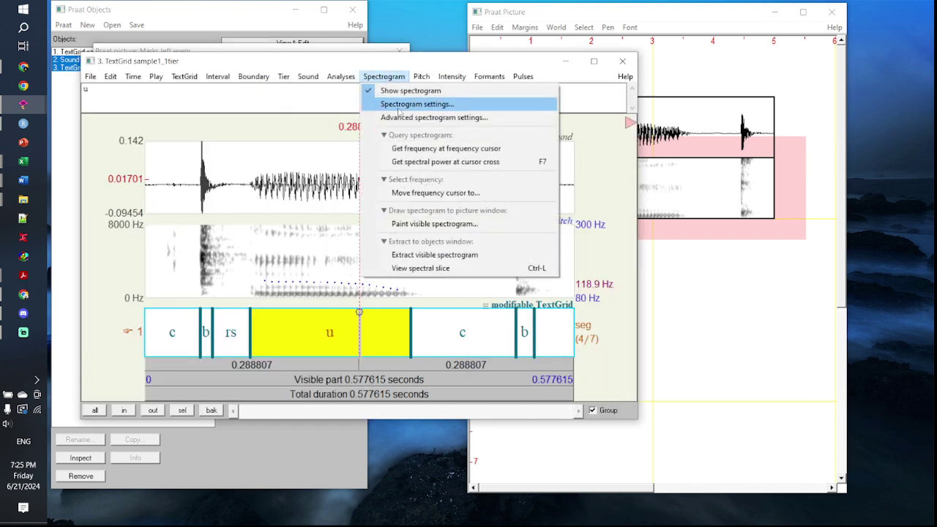
left_click(400, 107)
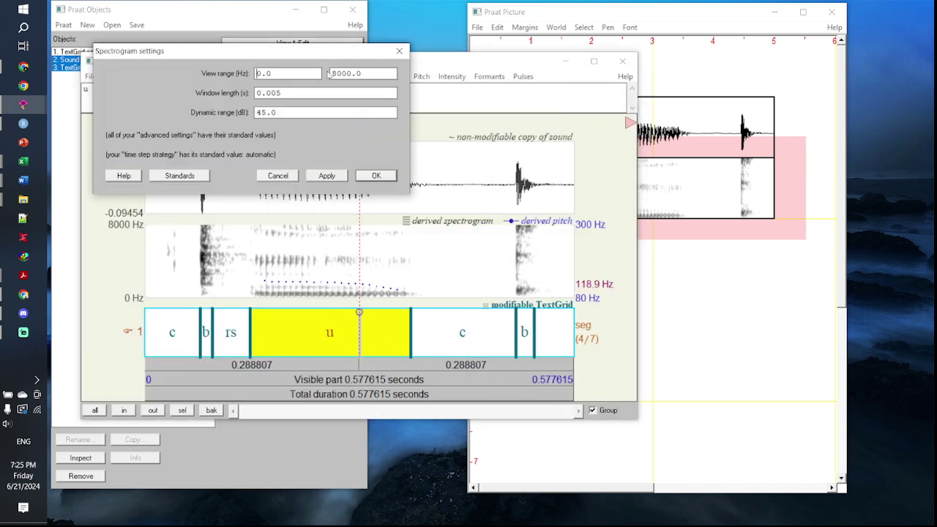
left_click_drag(329, 74, 364, 75)
key("ctrl+c")
left_click(399, 51)
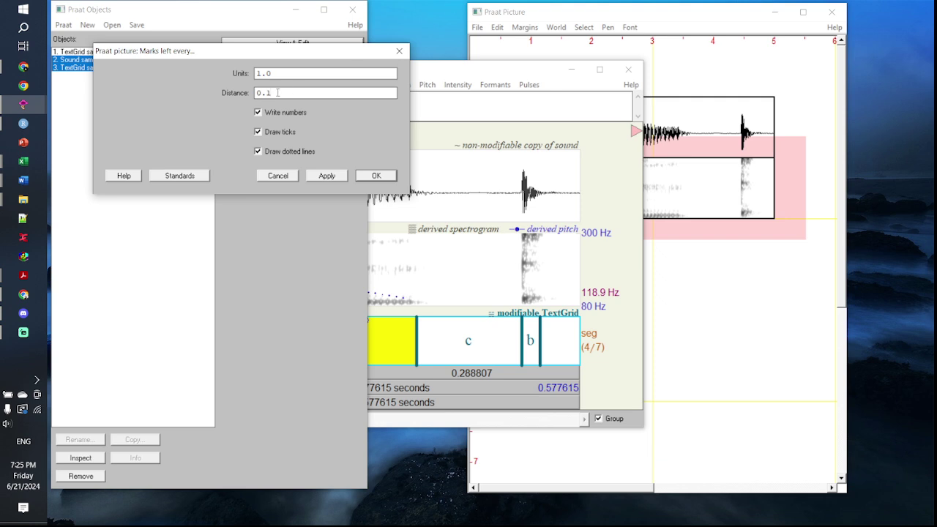
double_click(278, 93)
key("ctrl+v")
left_click(376, 176)
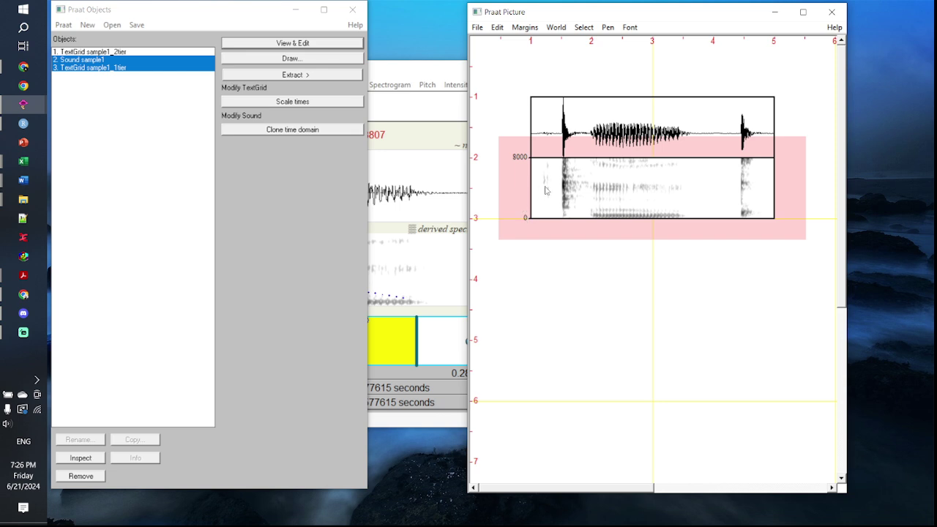
Step: Add the left margin text "Frequency (in Hz)" to the spectrogram with the far option on
left_click(525, 29)
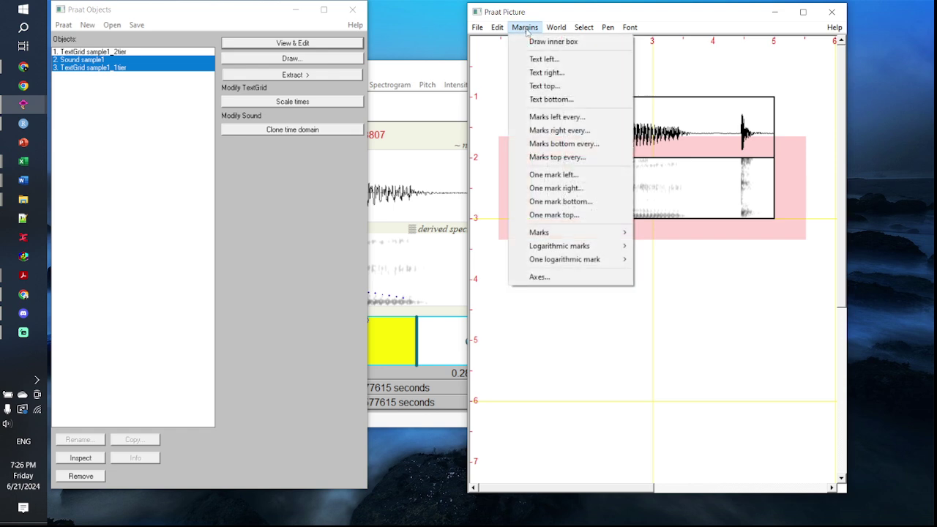
left_click(543, 63)
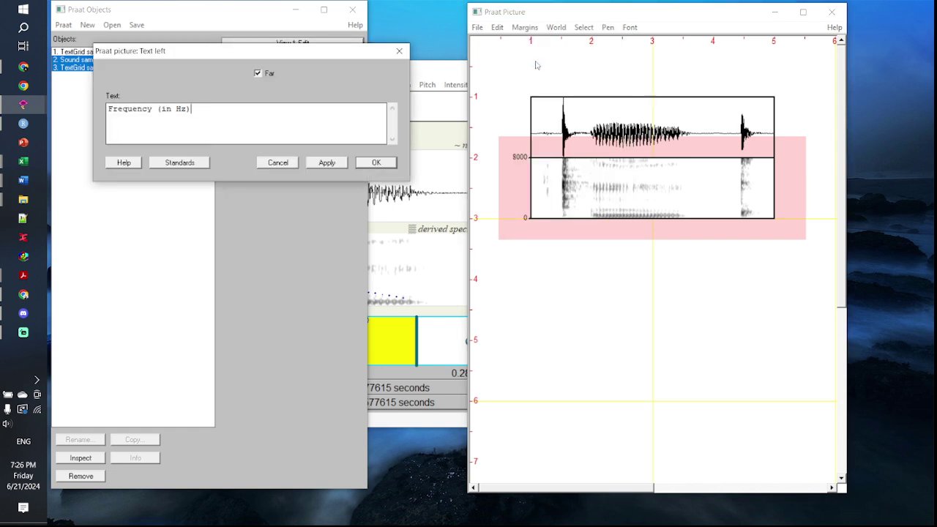
left_click(199, 164)
type("Frequency (in Hz)")
key("Return")
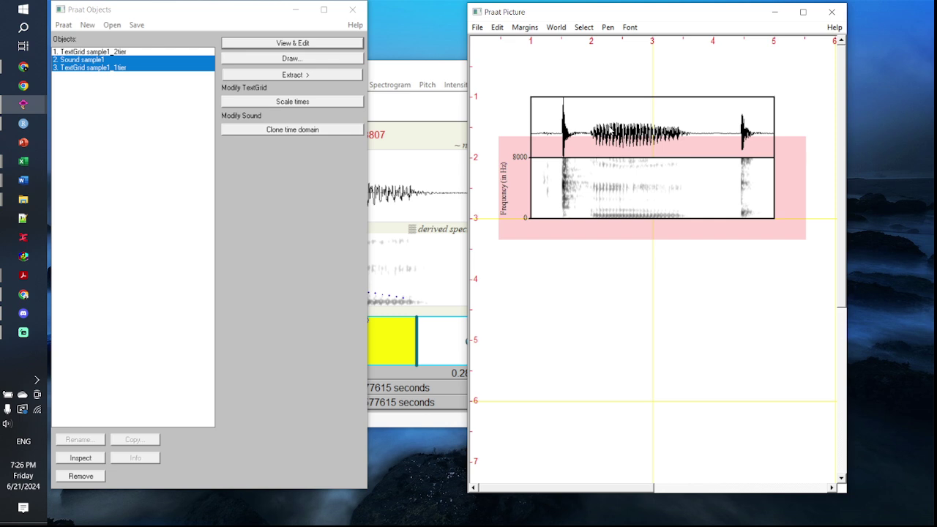
left_click_drag(417, 74, 404, 44)
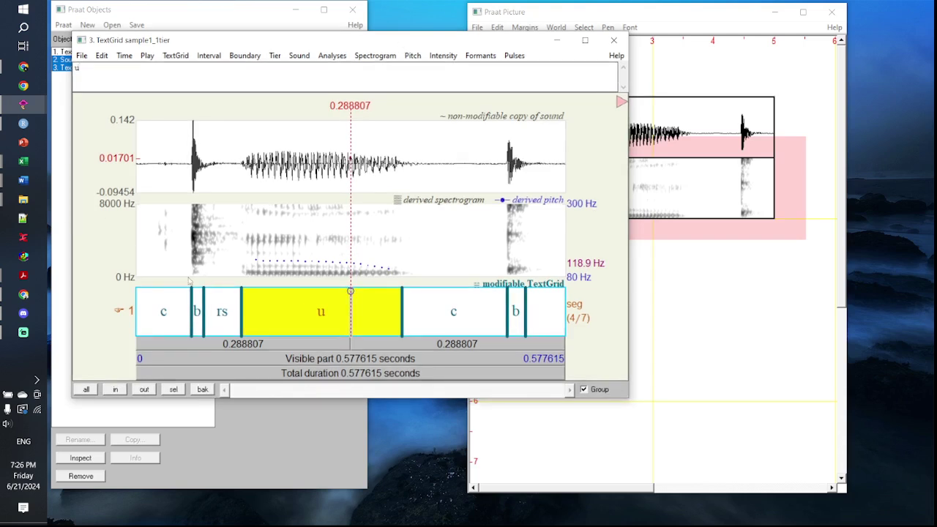
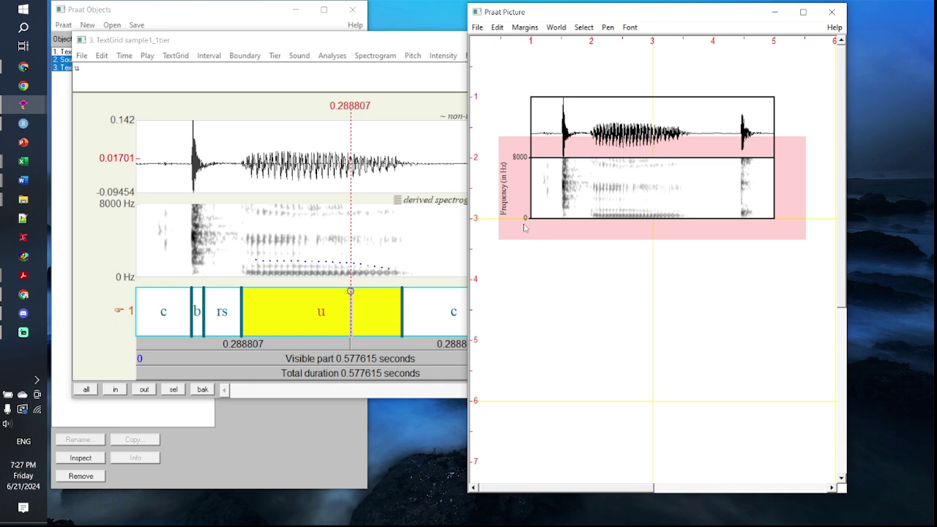
left_click(357, 321)
left_click(699, 17)
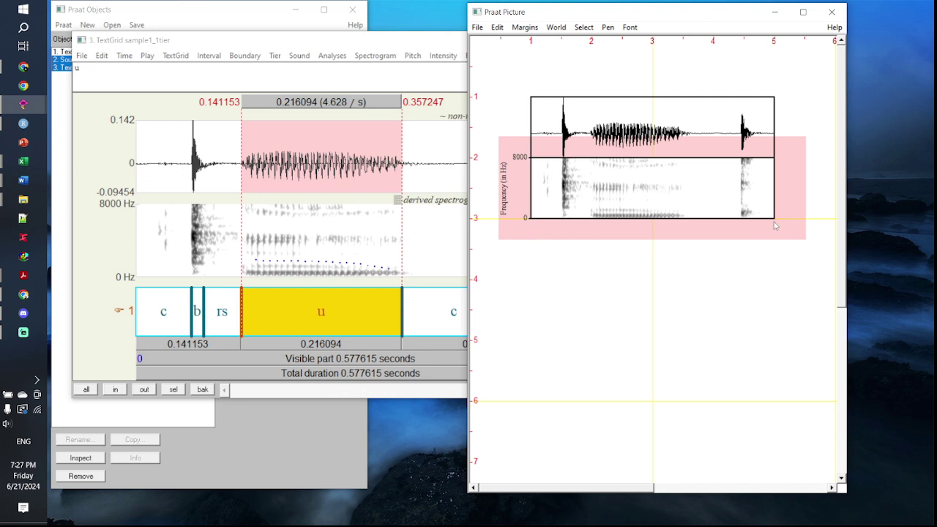
left_click(135, 163)
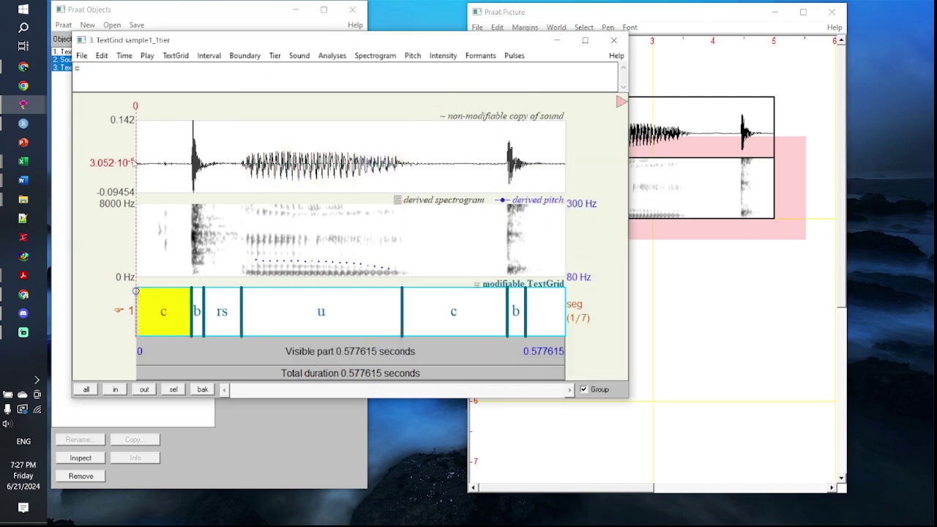
left_click(598, 19)
Step: Extend the inner viewport below the spectrogram by setting the end of its vertical range to 3.25 inches
left_click(583, 28)
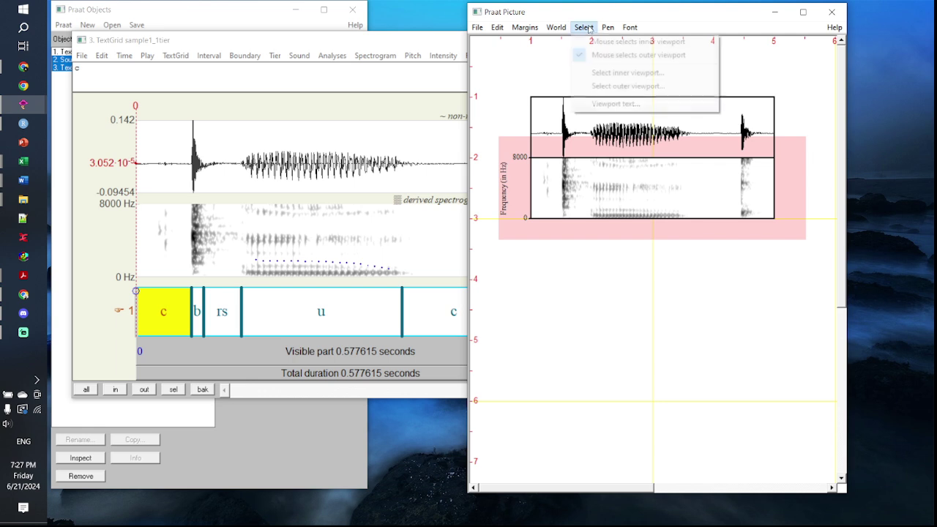
left_click(624, 73)
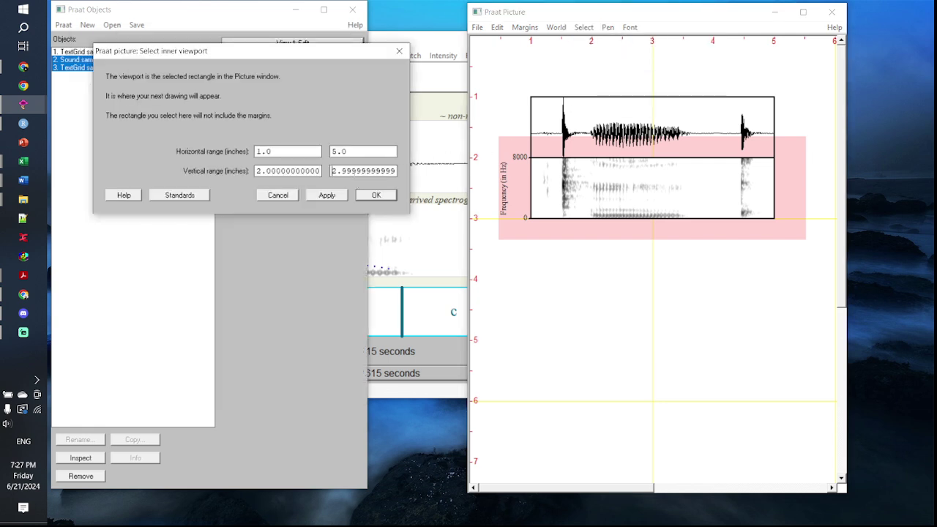
double_click(354, 170)
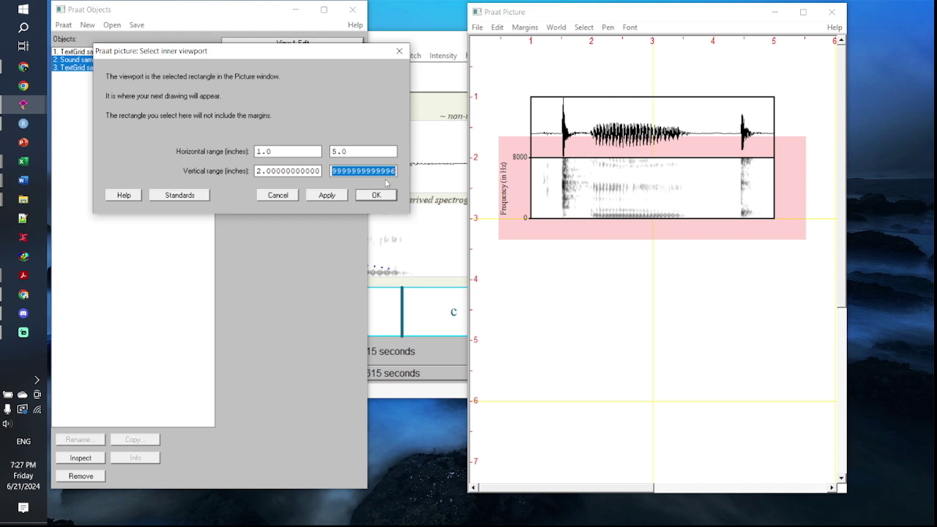
key("End")
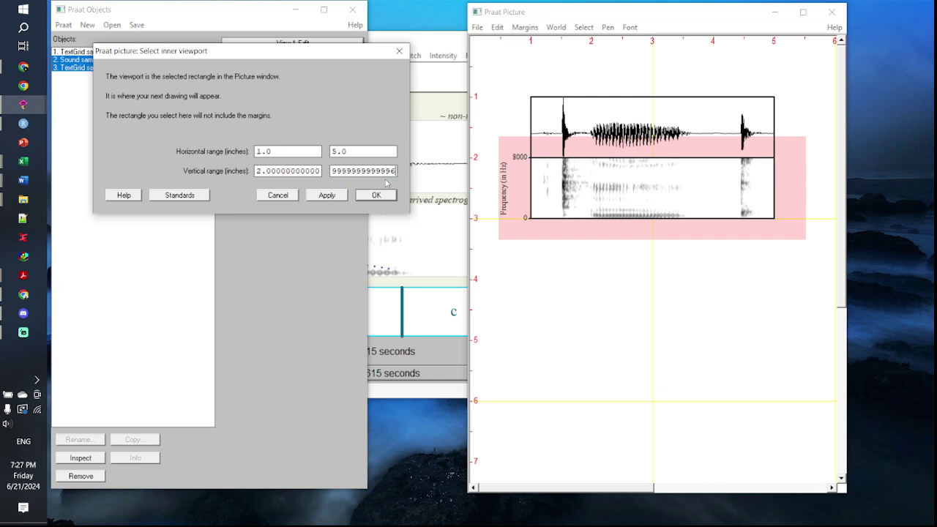
double_click(381, 170)
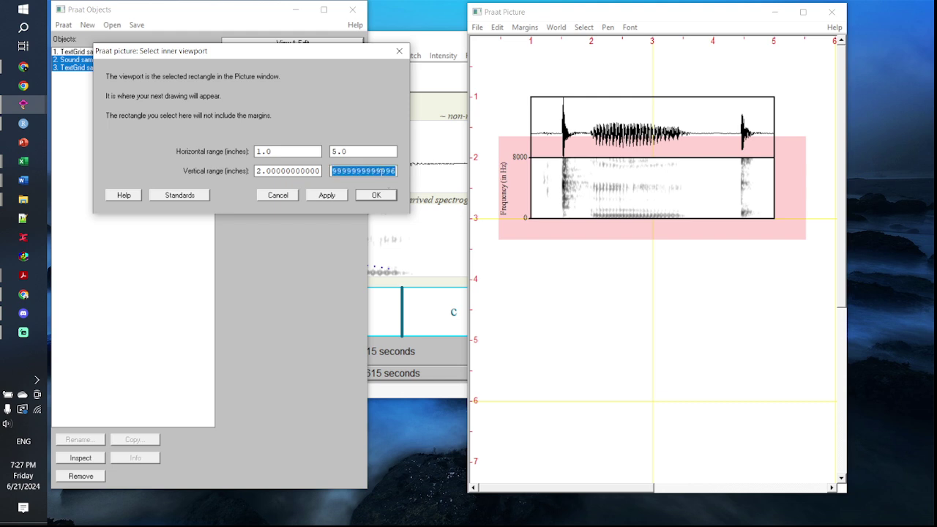
type("3")
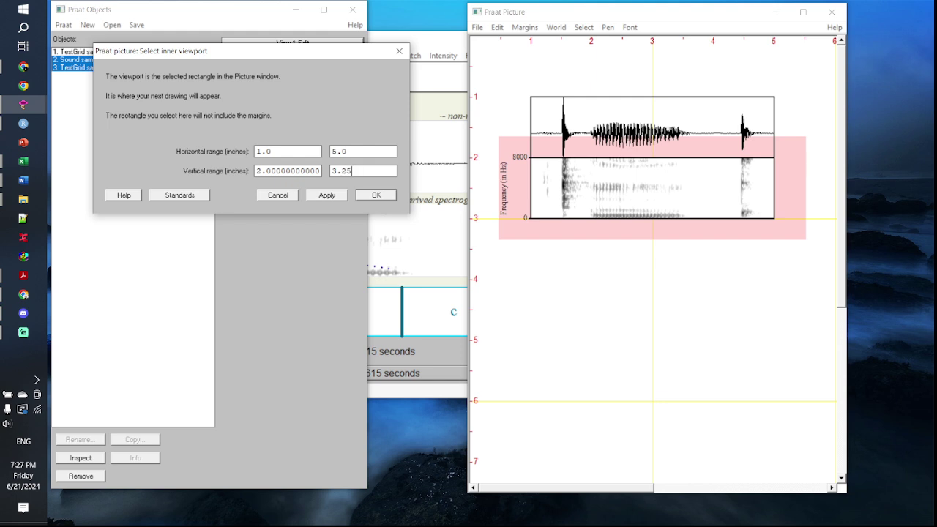
type(".25")
key("Return")
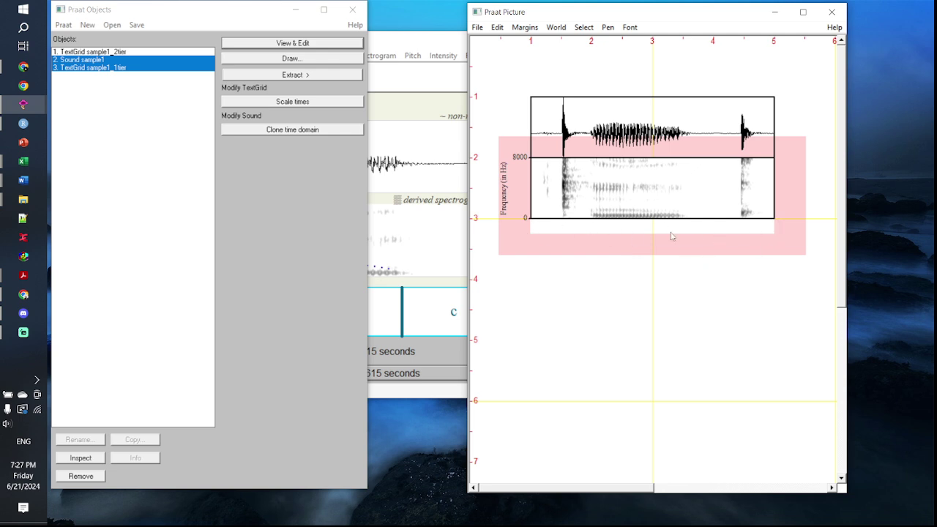
Step: Try drawing the visible TextGrid with erasing, name, selection times and selection hairs off and garnish on, and undo the drawing
left_click(409, 44)
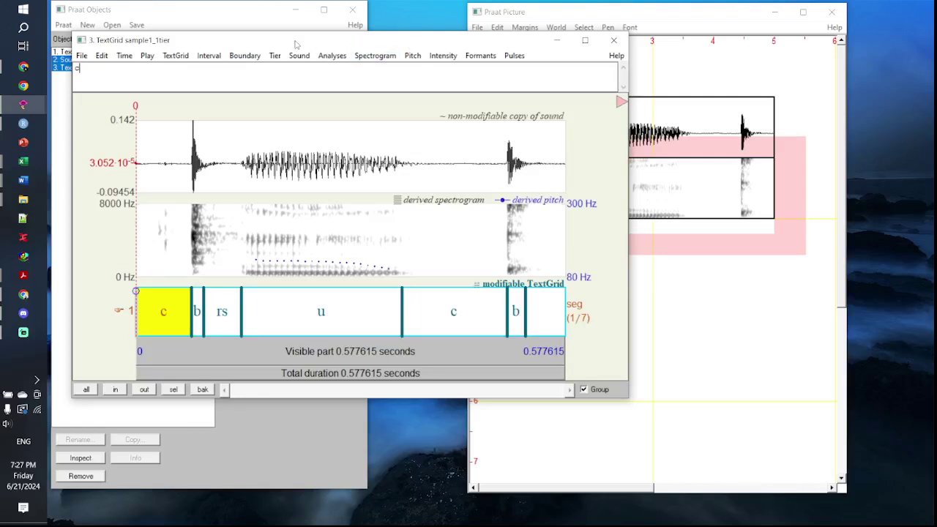
left_click(176, 57)
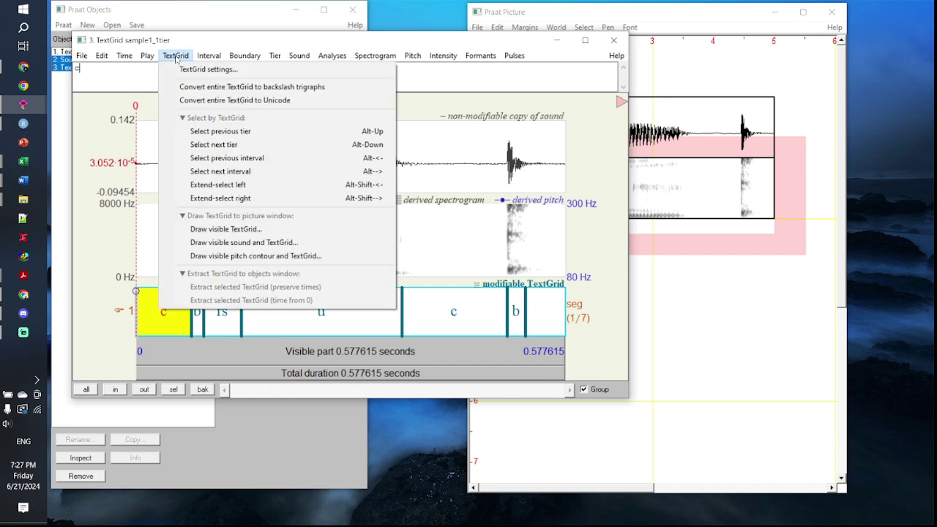
left_click(236, 229)
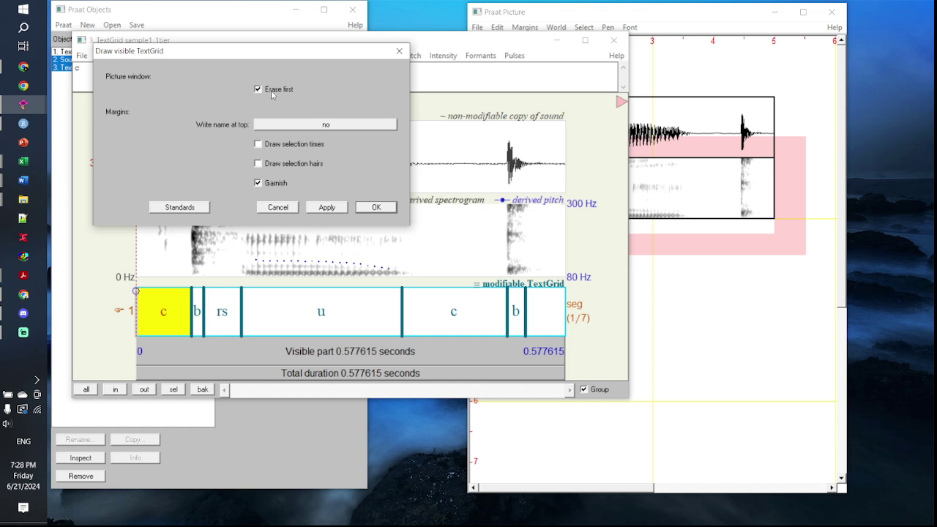
left_click(272, 91)
left_click(303, 131)
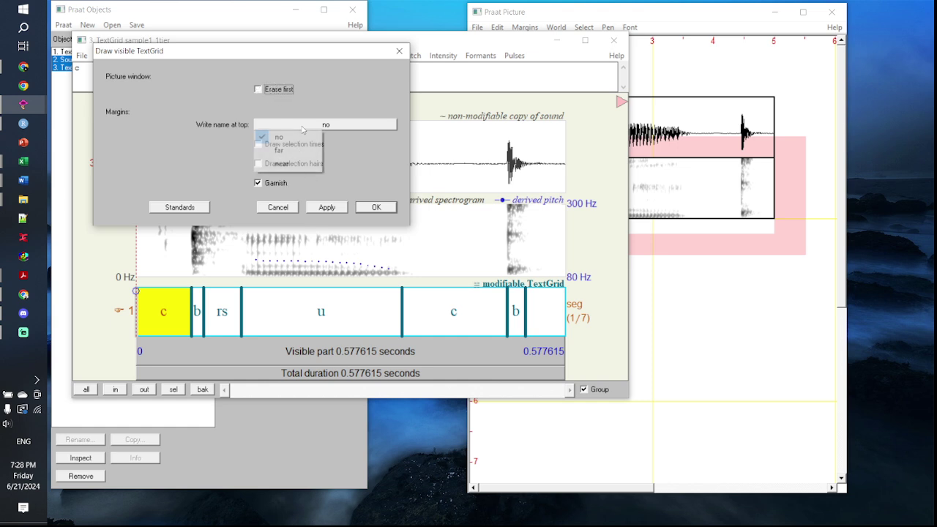
left_click(288, 140)
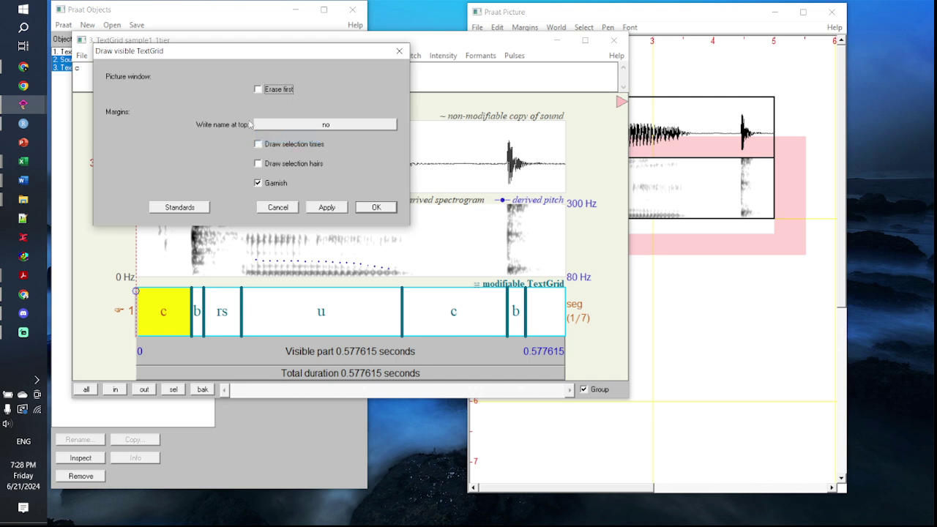
double_click(291, 189)
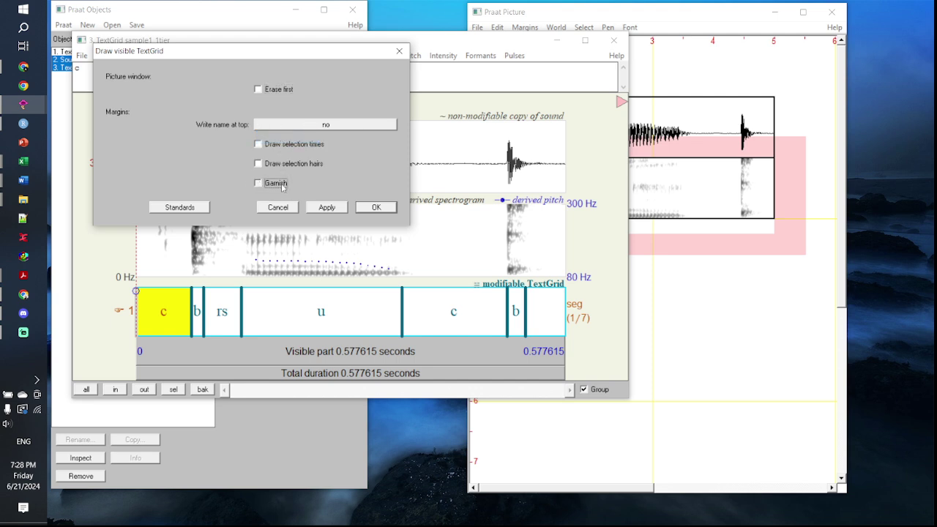
left_click(374, 208)
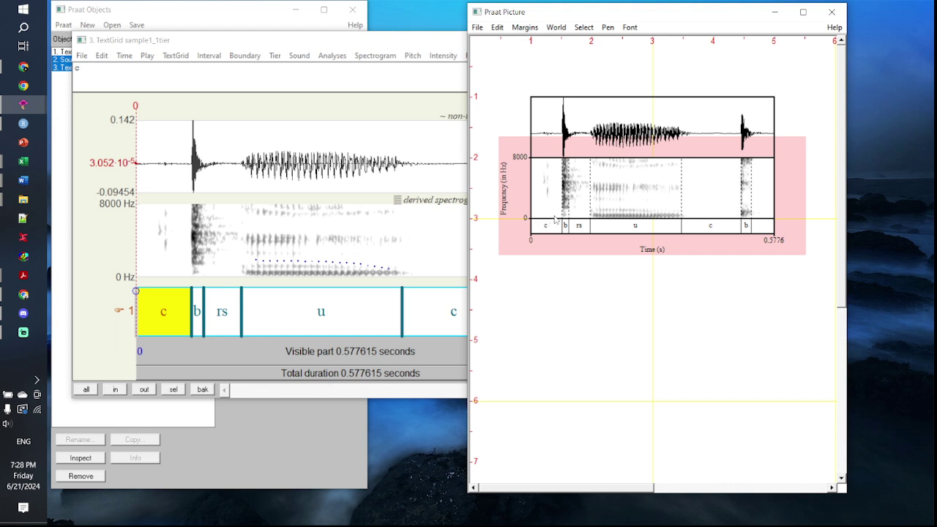
key("ctrl+z")
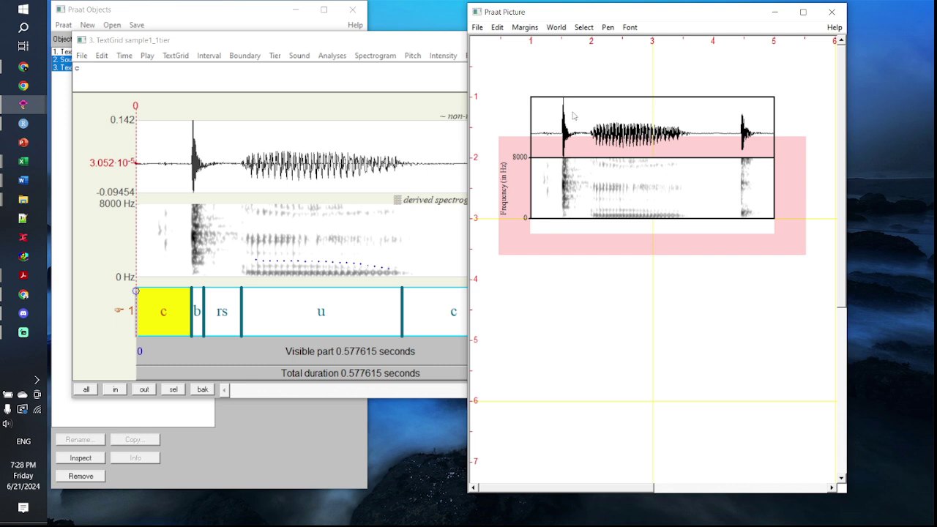
Step: Set the inner viewport's vertical range to 1 to 3 inches, covering the waveform and the spectrogram
left_click(583, 27)
left_click(605, 73)
key("shift+Tab")
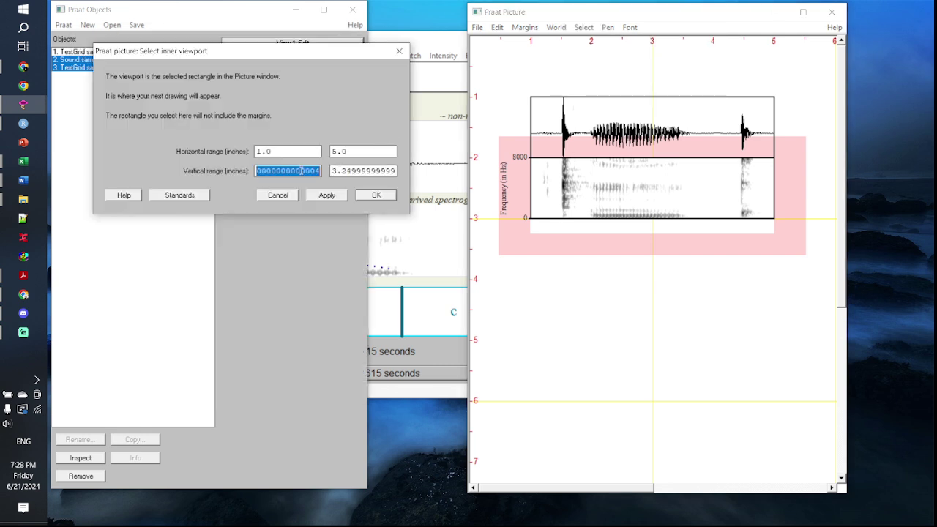
type("1")
key("Tab")
type("3")
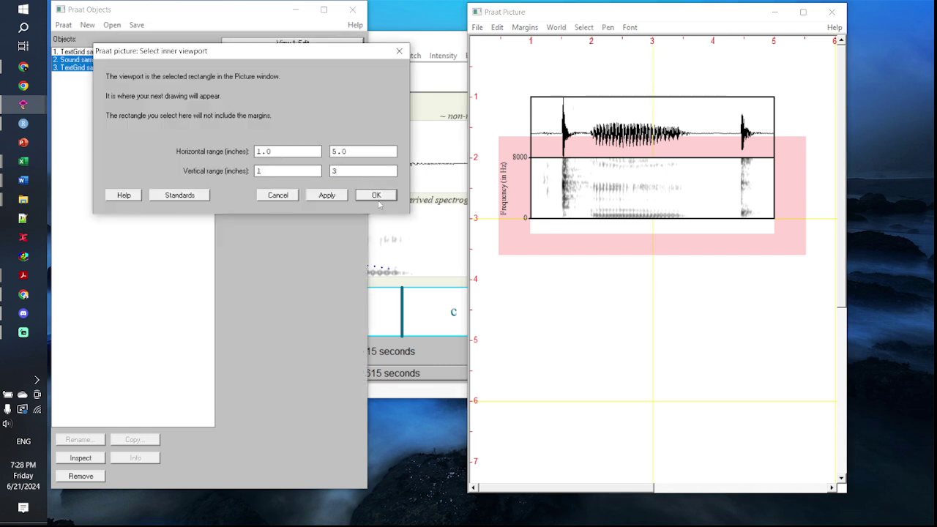
left_click(376, 195)
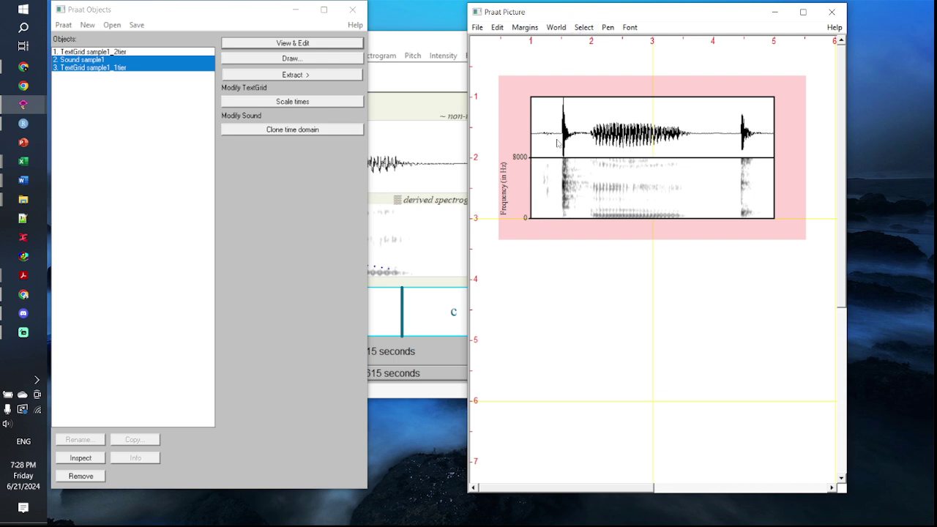
Step: Set the end of the inner viewport's vertical range to 3.5 inches
left_click(590, 31)
left_click(594, 72)
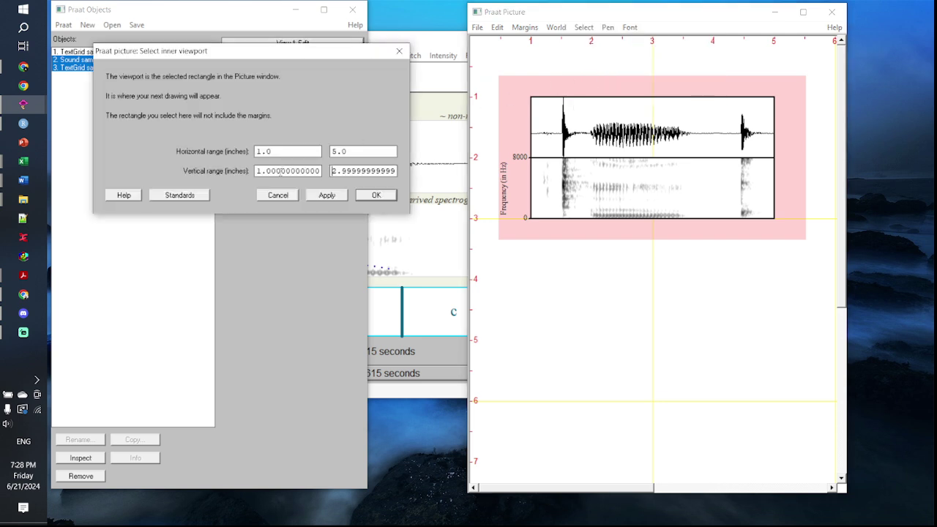
double_click(343, 171)
type("3.5")
key("Return")
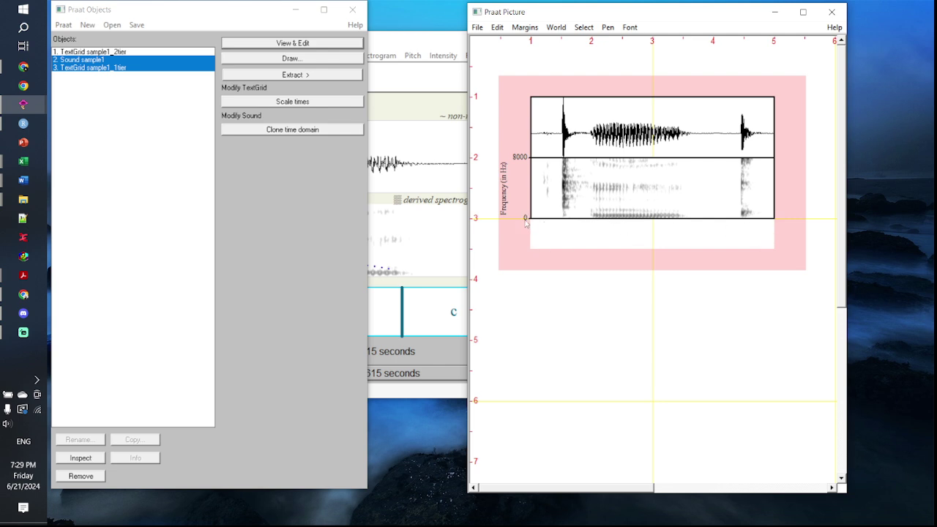
Step: Try drawing the garnished visible TextGrid over the waveform and spectrogram without erasing first, and undo the drawing
left_click(393, 47)
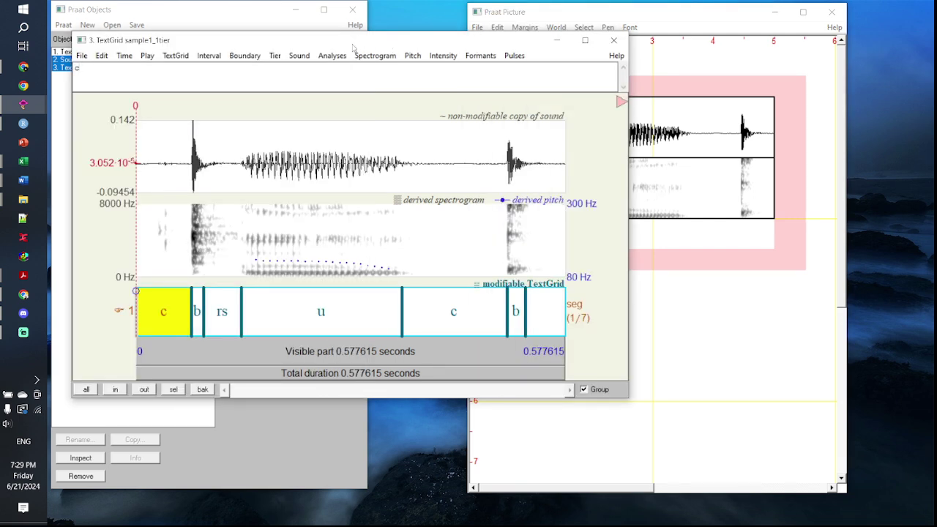
left_click(176, 56)
left_click(253, 229)
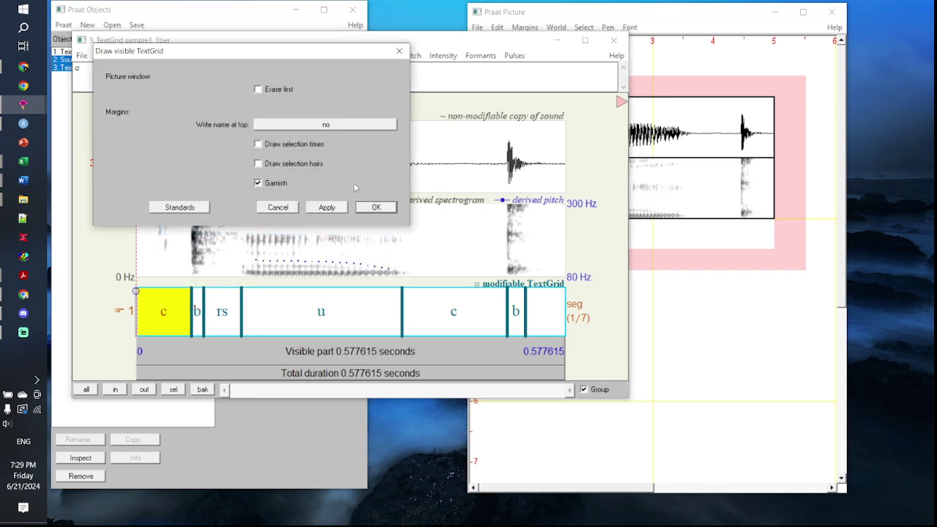
left_click(376, 207)
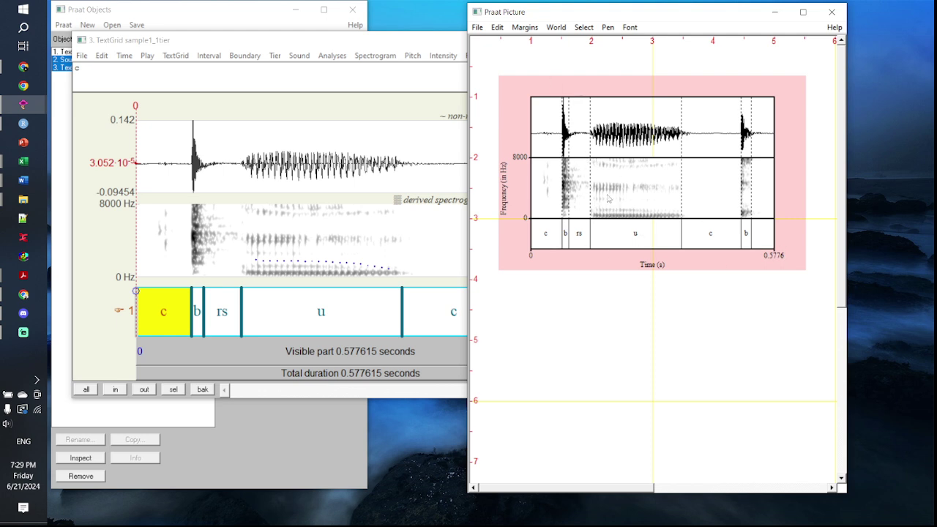
key("ctrl+z")
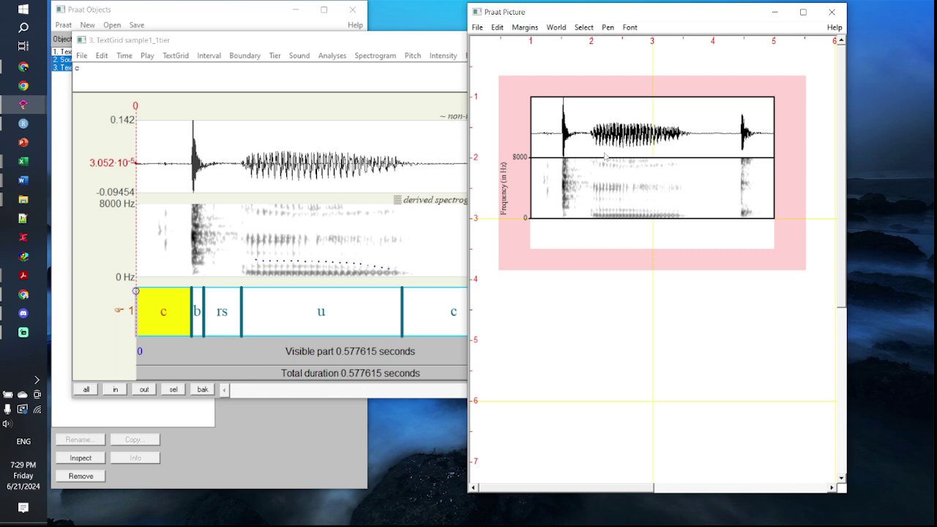
Step: Set the inner viewport's vertical range to 2 to 3.25 inches, from the top of the spectrogram
left_click(586, 29)
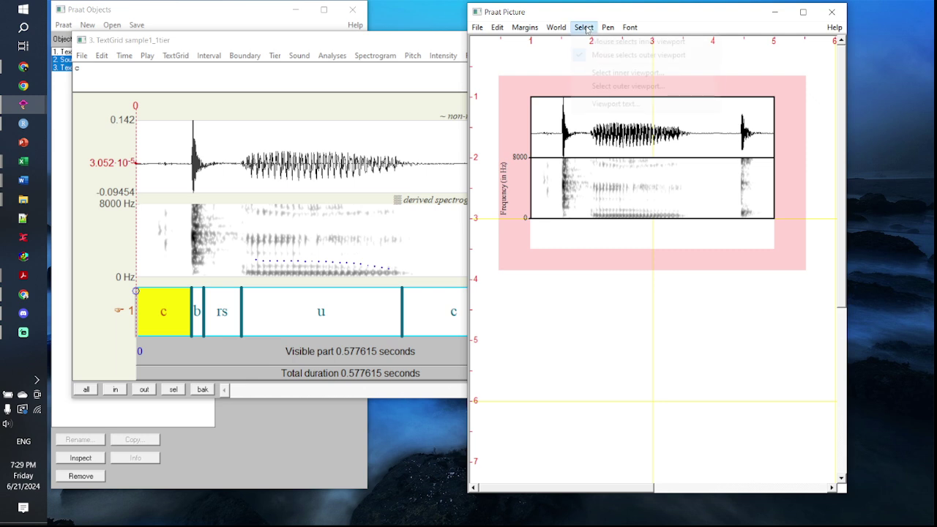
left_click(607, 73)
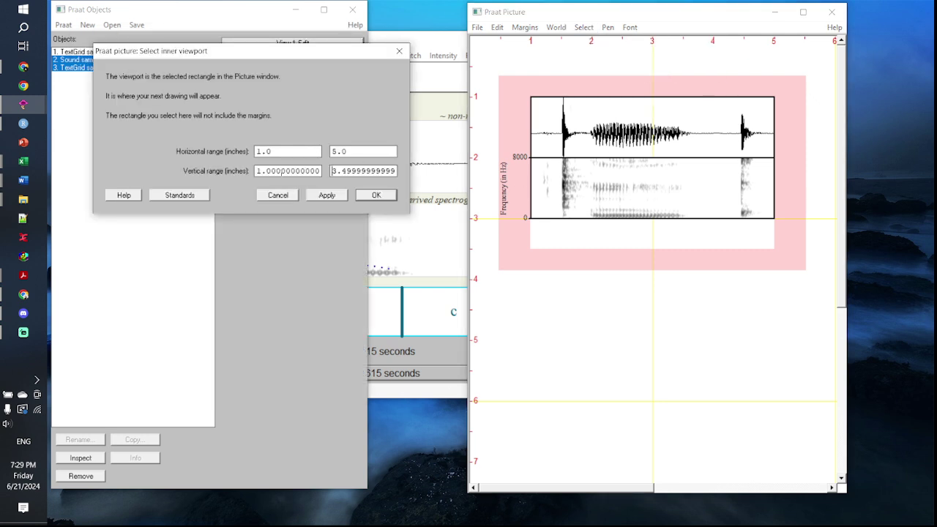
double_click(283, 171)
type("2")
left_click(308, 170)
double_click(356, 171)
type("3")
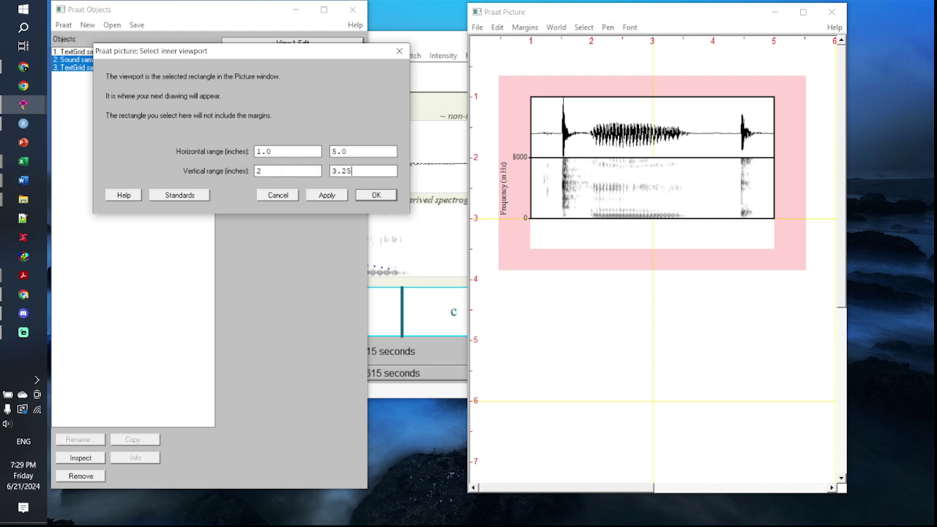
key("Return")
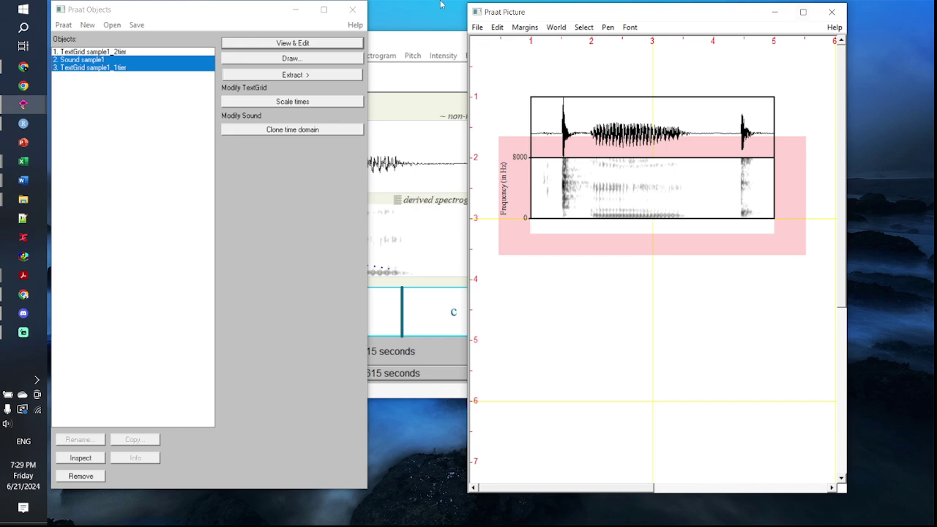
Step: Try drawing the visible TextGrid of sample1_1tier over the spectrogram and into the strip below it
left_click(404, 44)
left_click(176, 56)
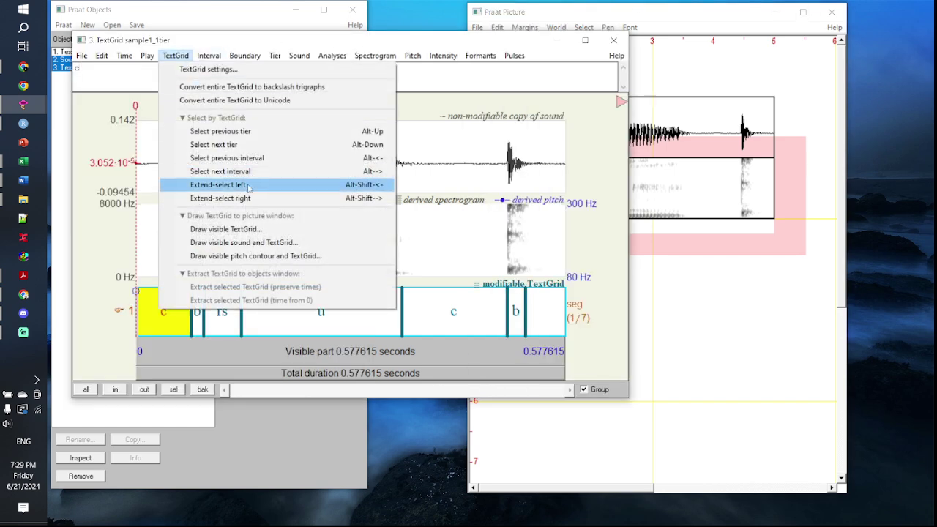
left_click(253, 229)
left_click(370, 208)
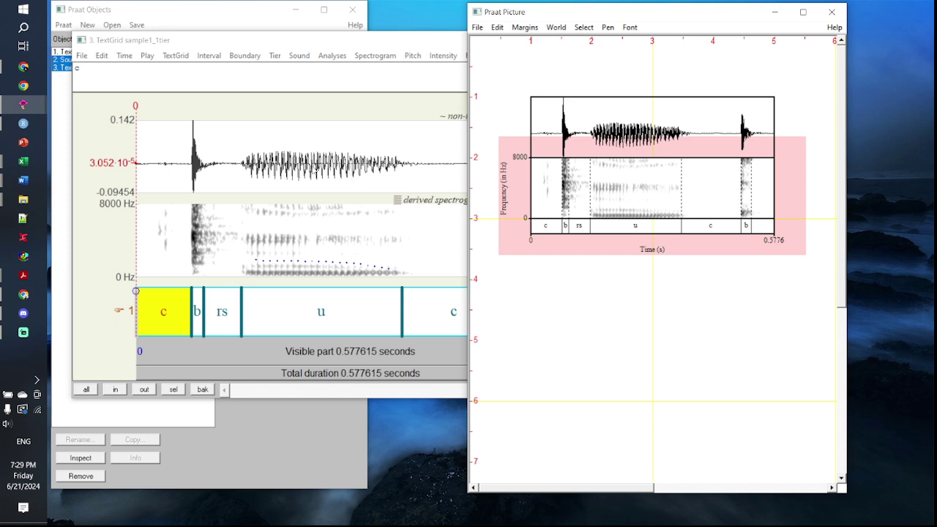
Step: Open TextGrid sample1_2tier together with Sound sample1 for viewing and editing, and select the sound's whole duration
left_click(63, 52)
left_click(62, 60, "shift")
left_click(243, 44)
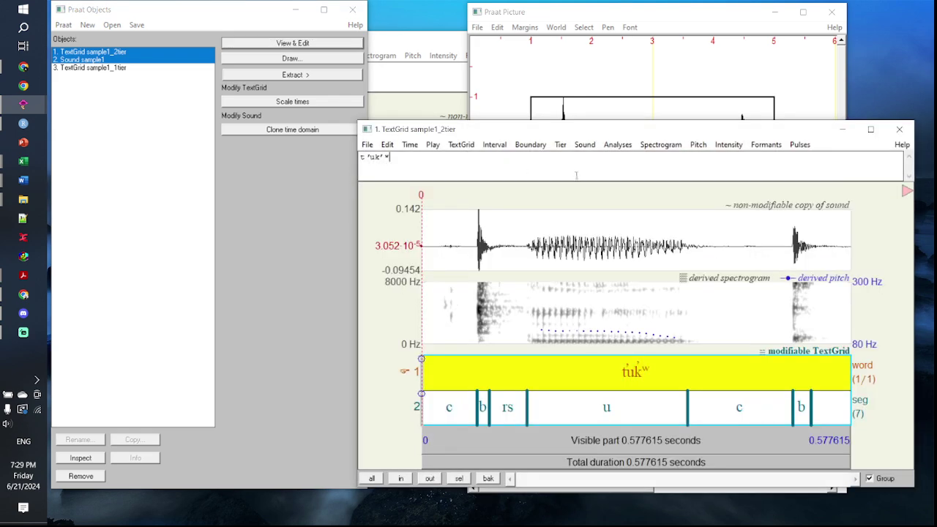
left_click_drag(512, 192, 336, 35)
left_click(303, 278)
left_click(314, 314)
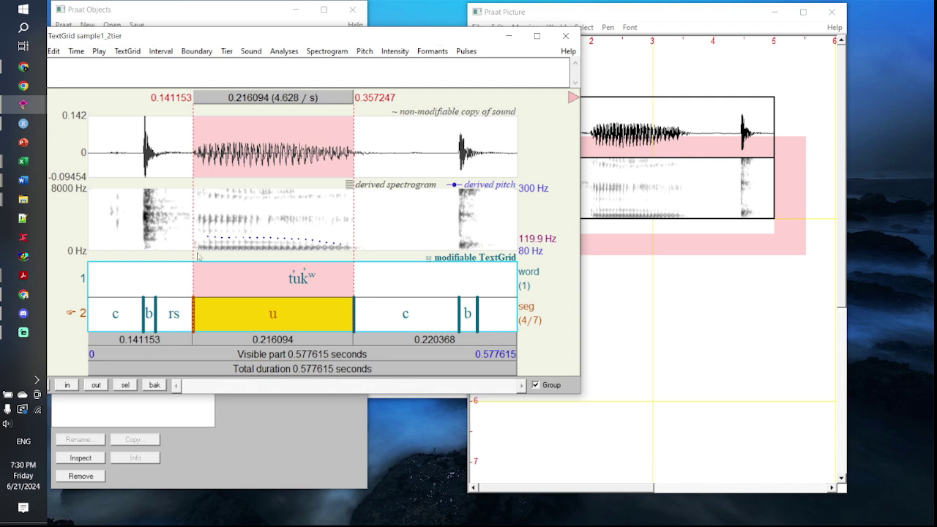
left_click_drag(81, 245, 600, 271)
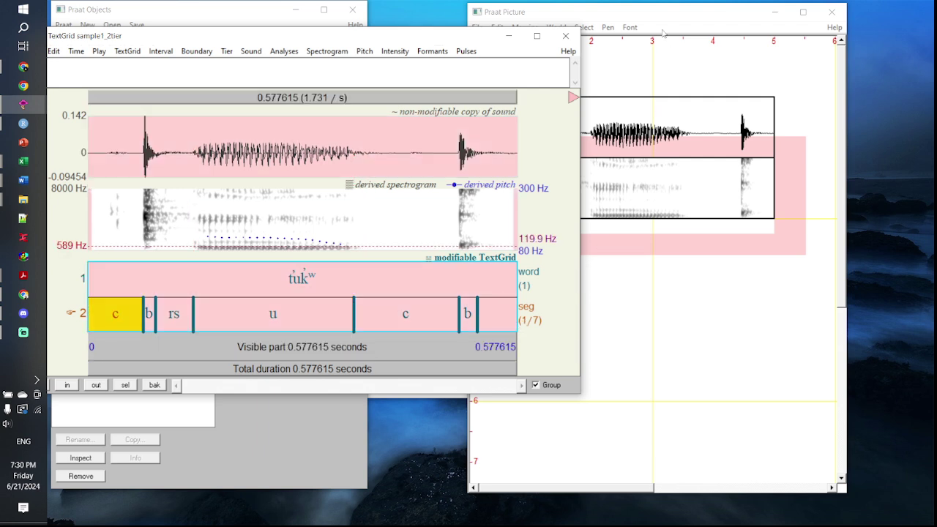
Step: Set the end of the inner viewport's vertical range to 3.5 inches to make room for two tiers
left_click(621, 20)
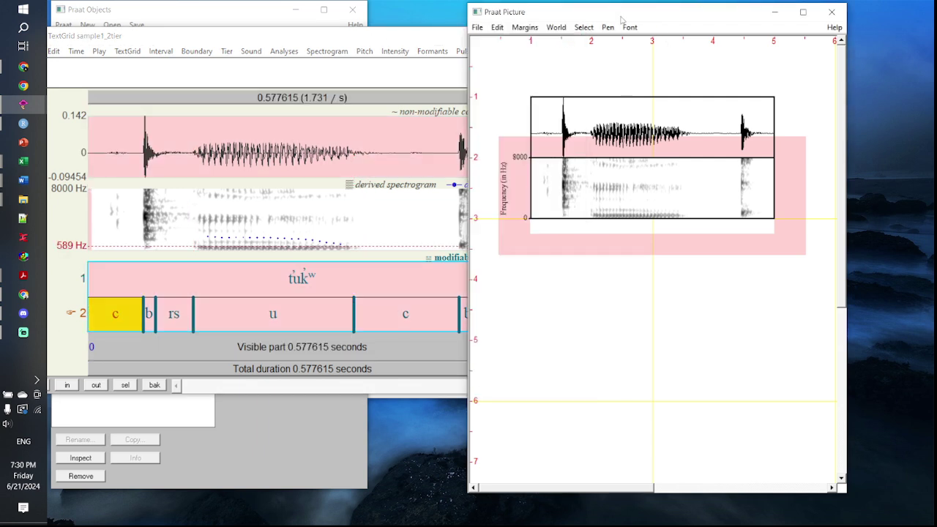
left_click(583, 27)
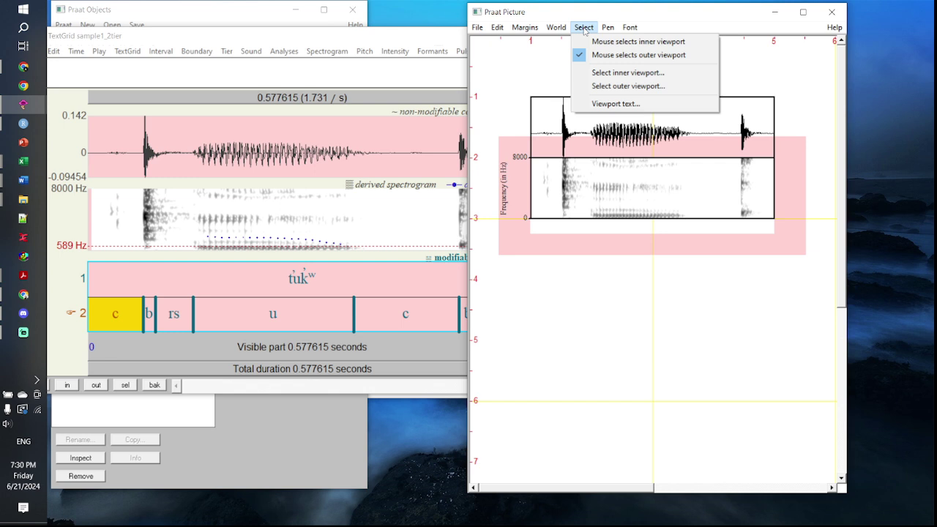
left_click(614, 73)
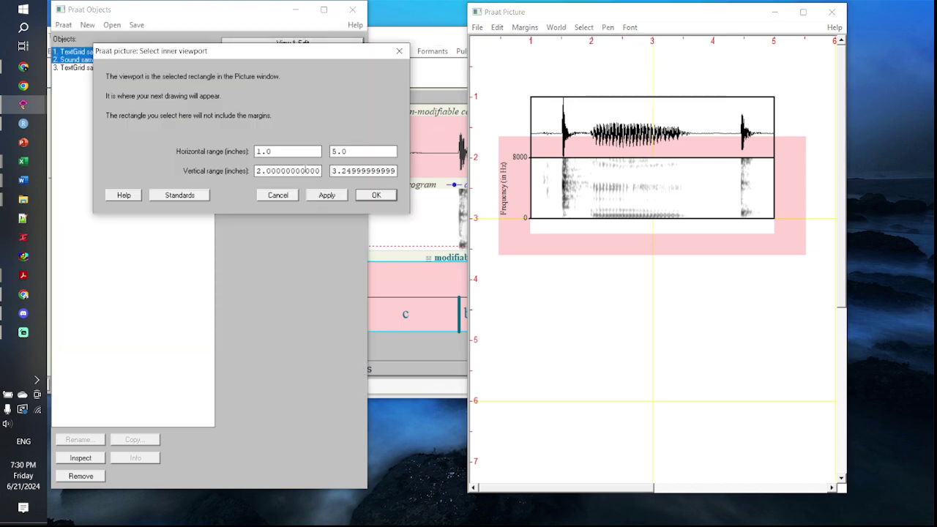
double_click(340, 169)
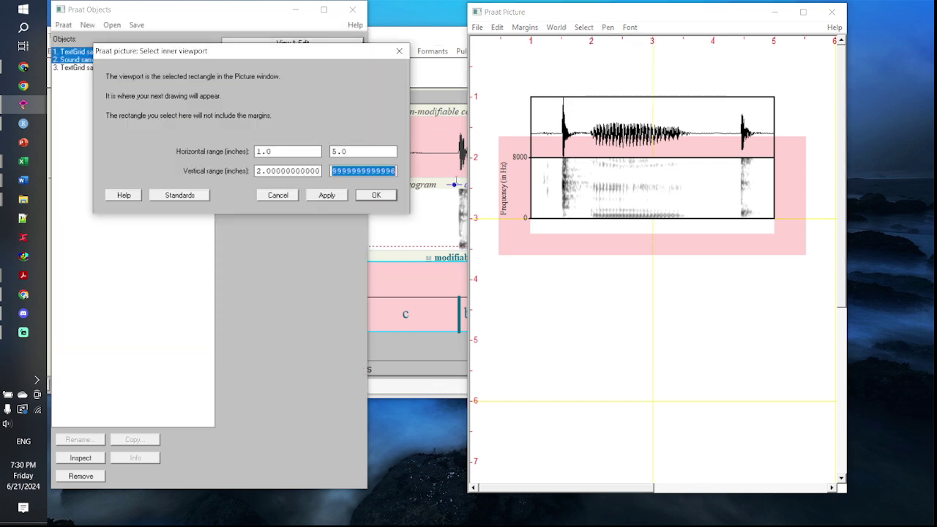
type("3.5")
left_click(376, 194)
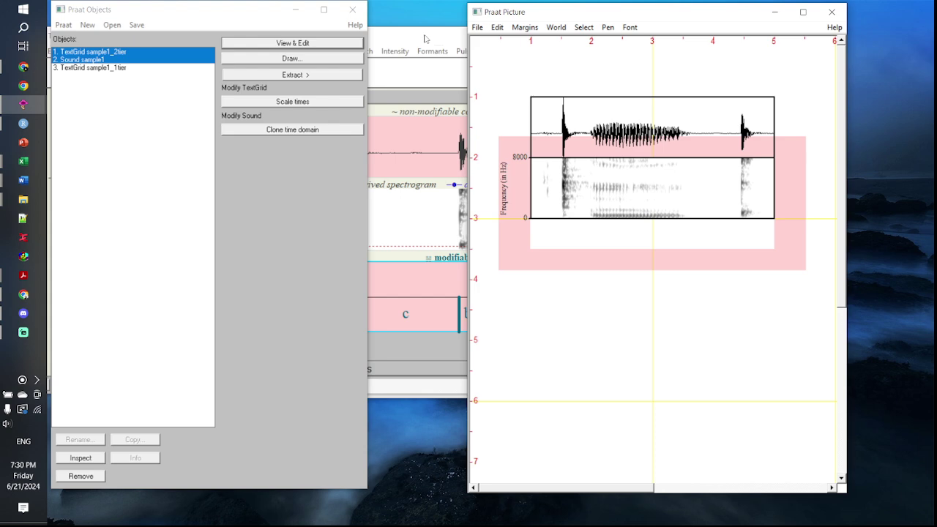
Step: Draw the visible TextGrid of sample1_2tier over the spectrogram and into the strip below it
left_click(424, 38)
left_click_drag(361, 28, 433, 49)
left_click(167, 58)
left_click(249, 232)
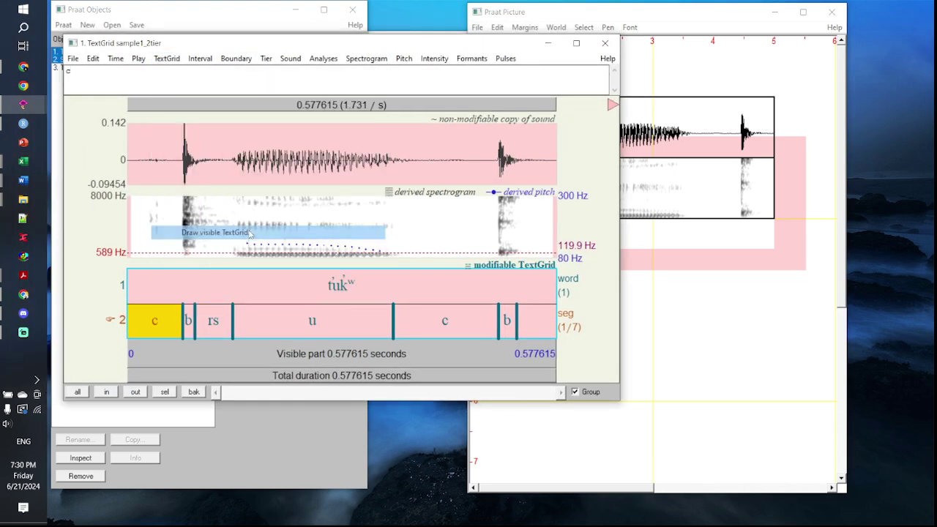
left_click(376, 208)
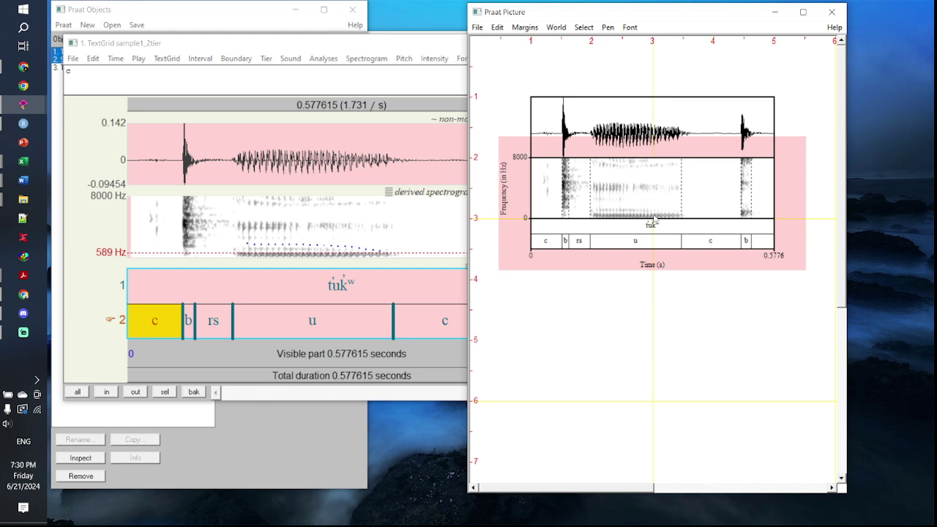
Step: Set the start of the inner viewport's vertical range to 1 inch so the selection covers the whole figure
left_click(582, 28)
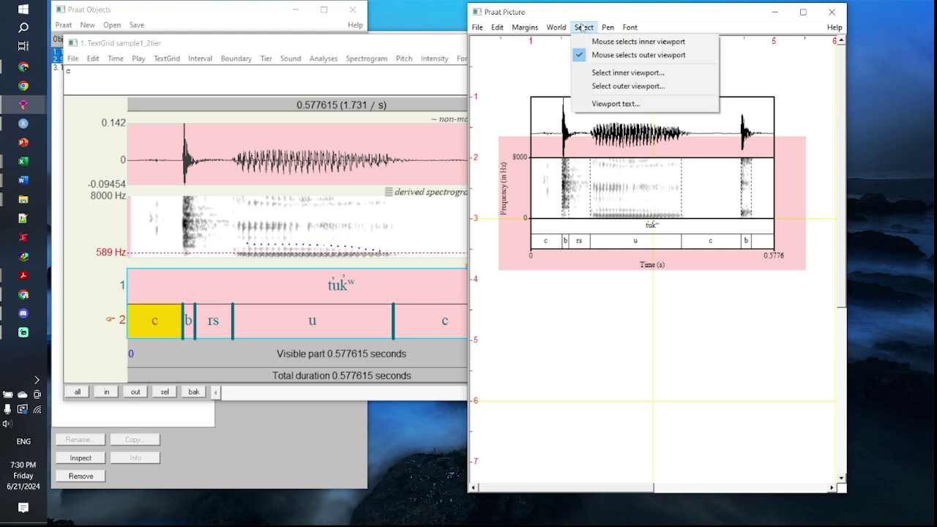
left_click(615, 74)
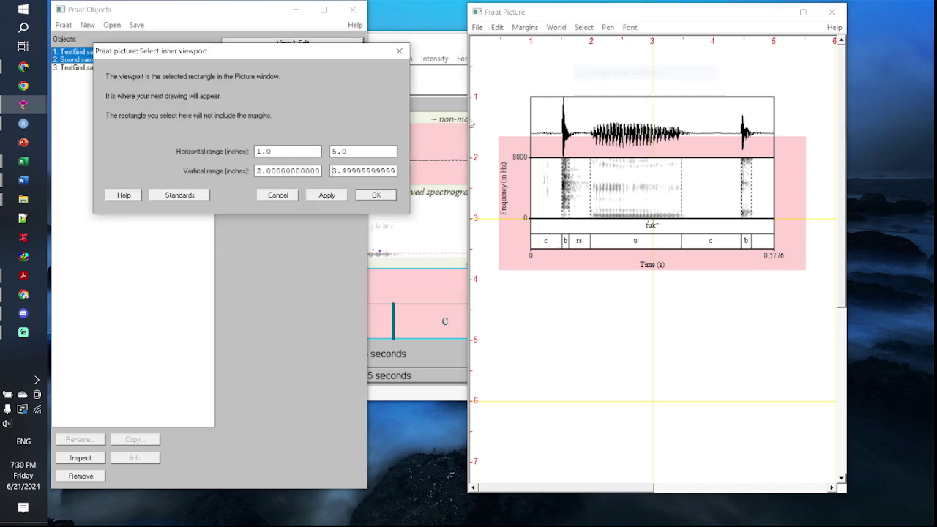
double_click(289, 170)
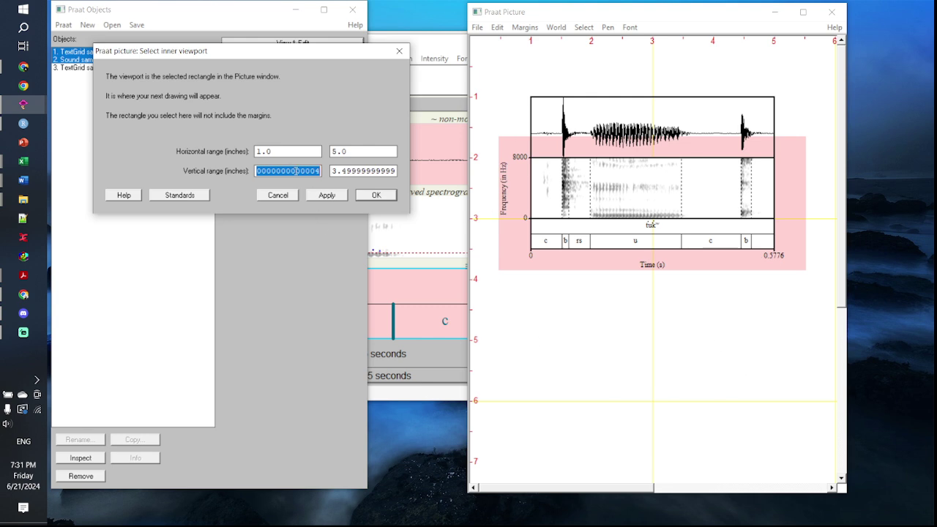
type("1")
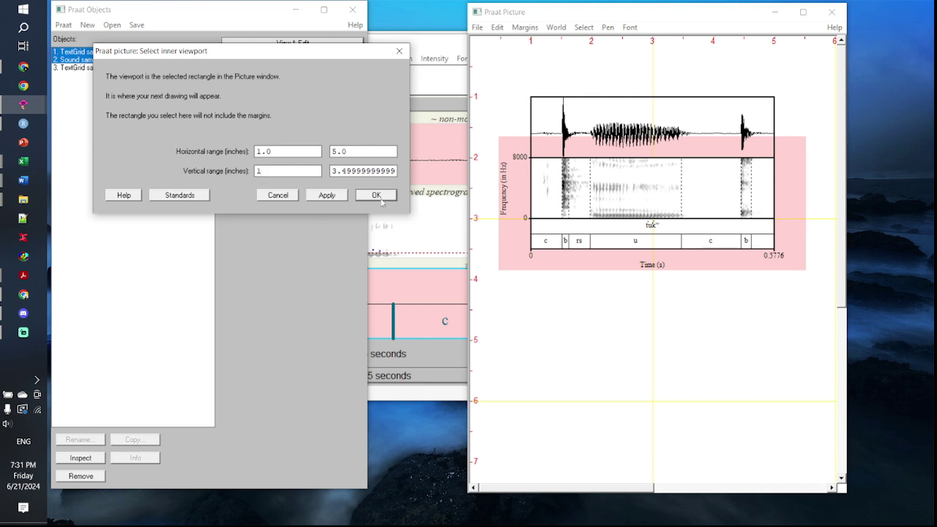
left_click(376, 195)
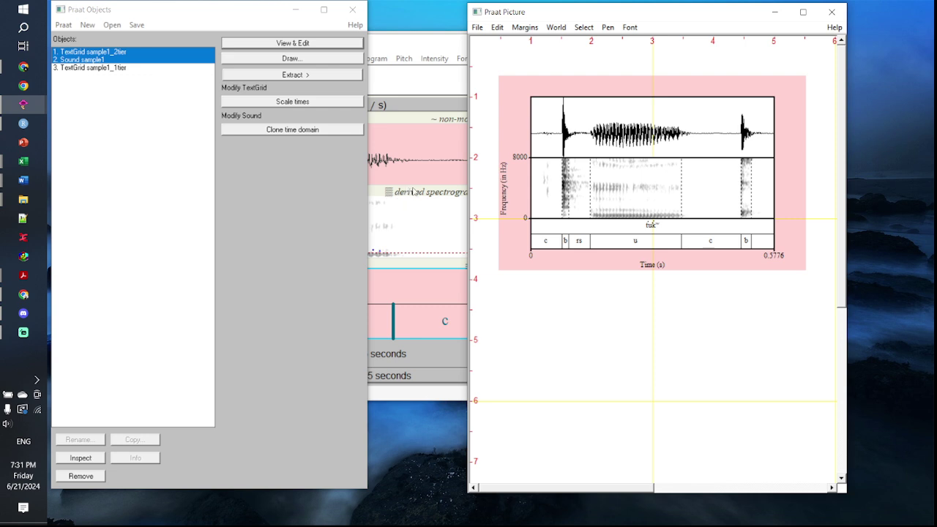
Step: Start saving the selected figure as a 300-dpi PNG file
left_click(477, 28)
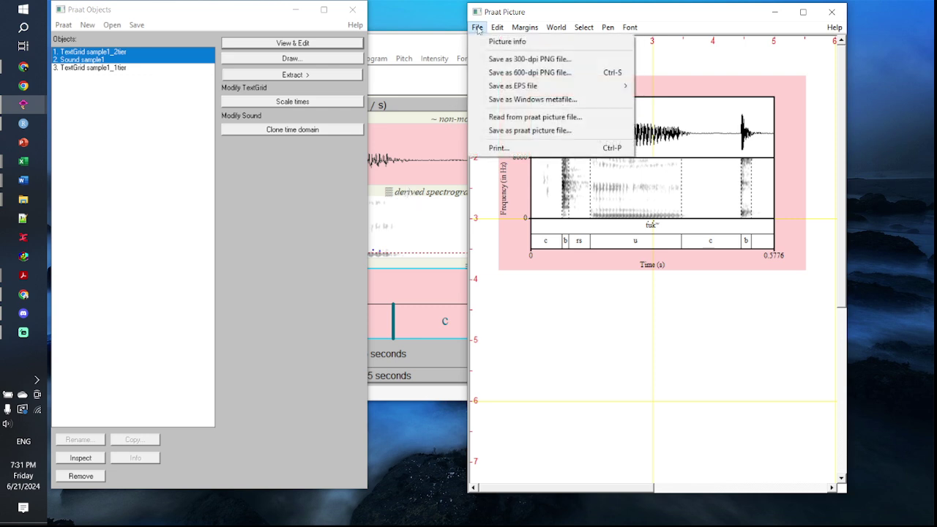
left_click(477, 27)
left_click(498, 28)
mouse_move(477, 28)
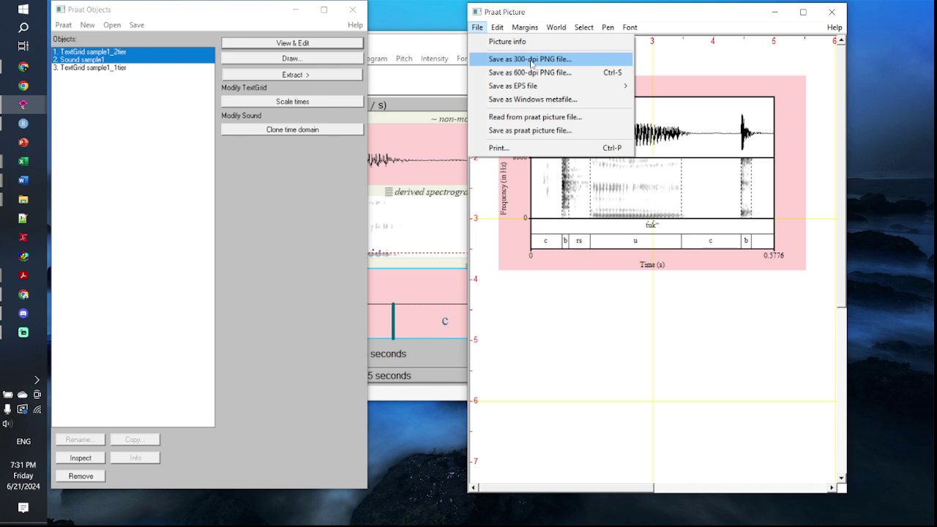
left_click(530, 59)
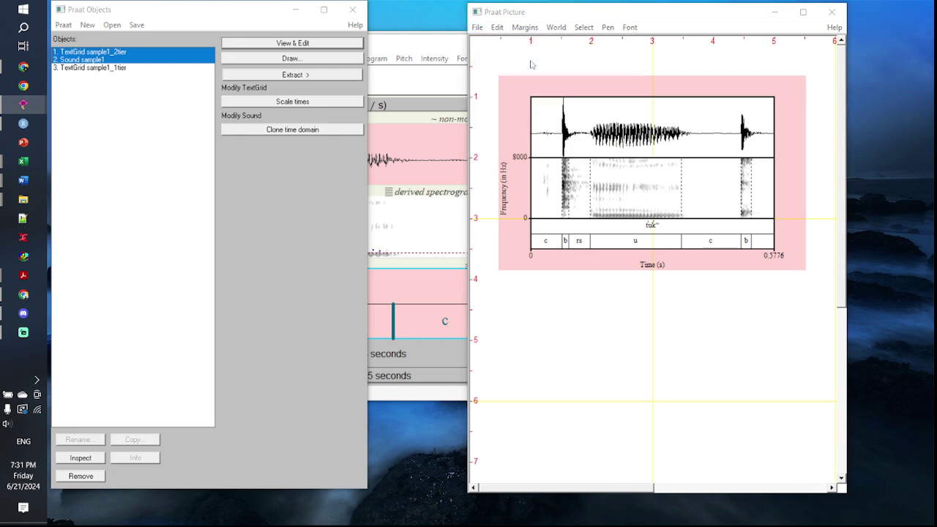
left_click_drag(247, 50, 281, 63)
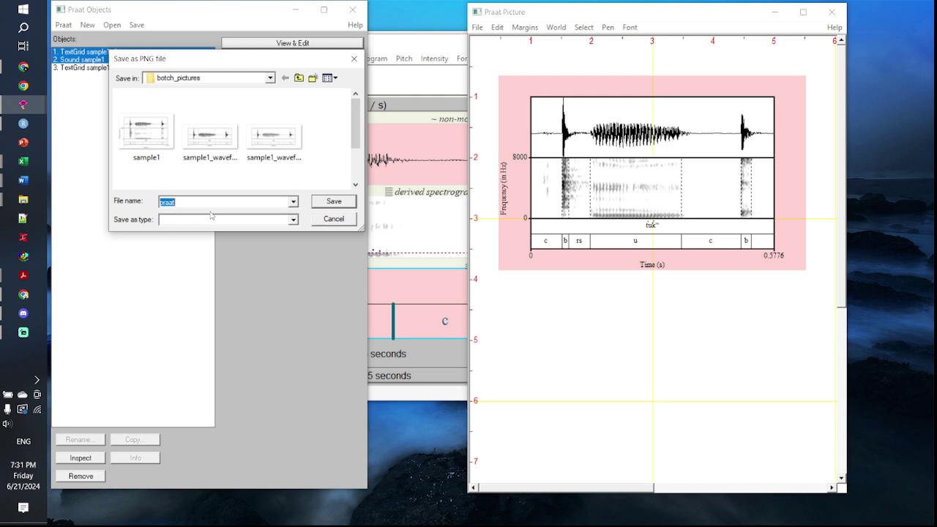
Step: Name the file sample1.png and save it in the botch_pictures folder, replacing the existing file
type("sample1")
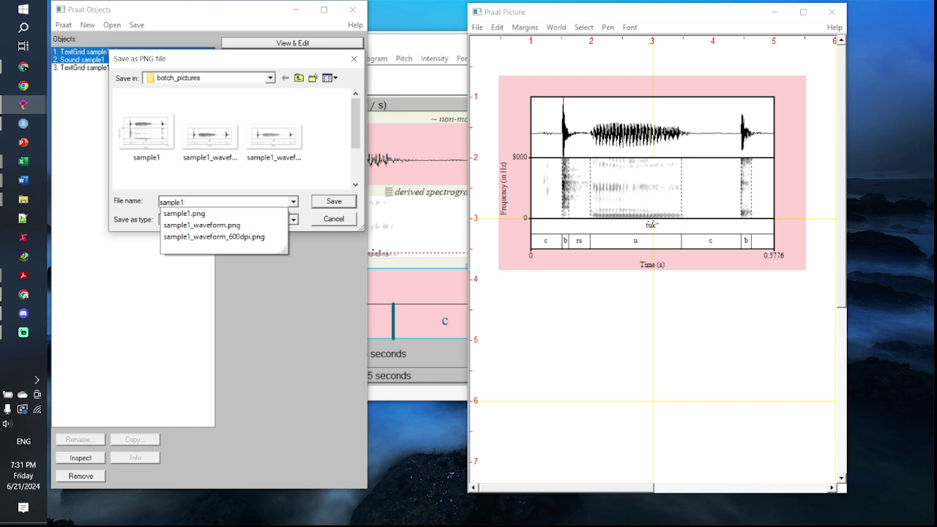
type(".pn")
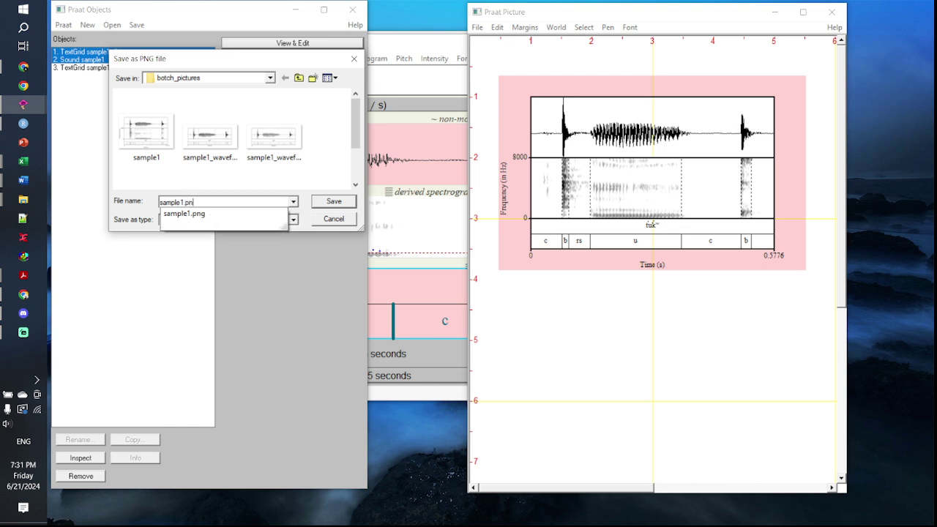
left_click(210, 214)
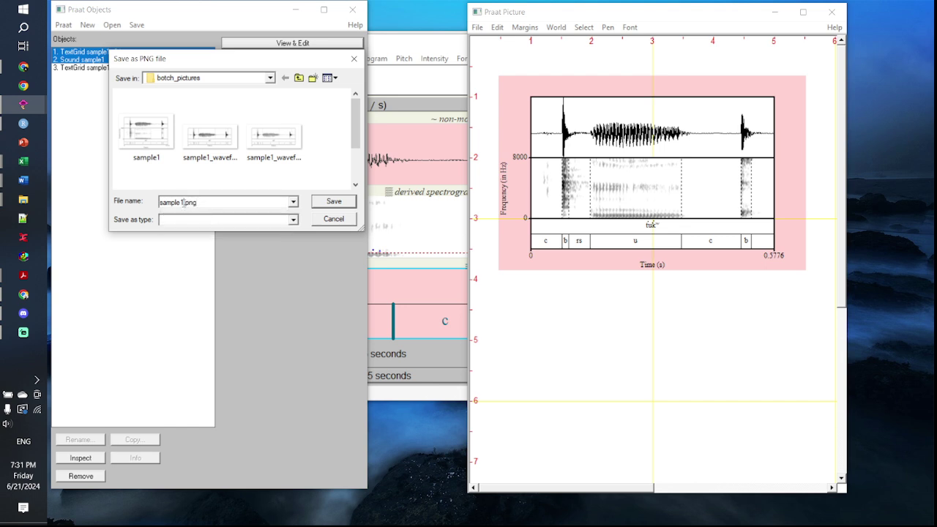
left_click_drag(183, 202, 212, 203)
left_click(212, 203)
left_click(213, 220)
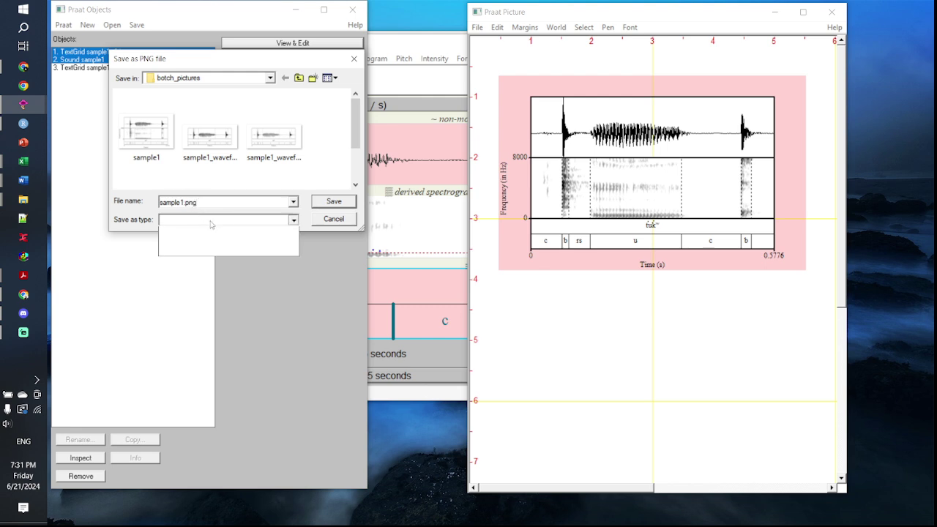
left_click(212, 220)
left_click(187, 202)
left_click(187, 202)
double_click(186, 202)
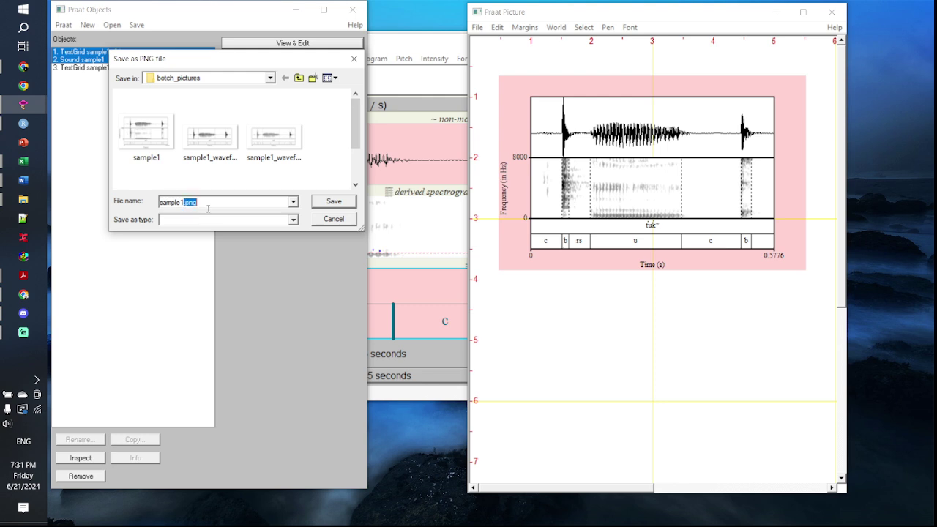
left_click(207, 206)
left_click(334, 202)
left_click(526, 272)
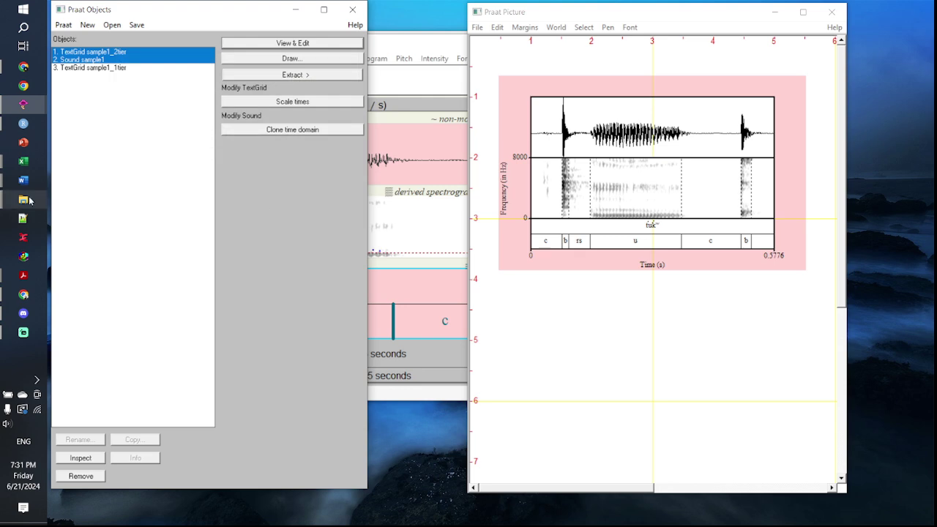
Step: Switch to File Explorer, open sample1.png from the botch_pictures folder to examine the exported figure, and close it
mouse_move(23, 199)
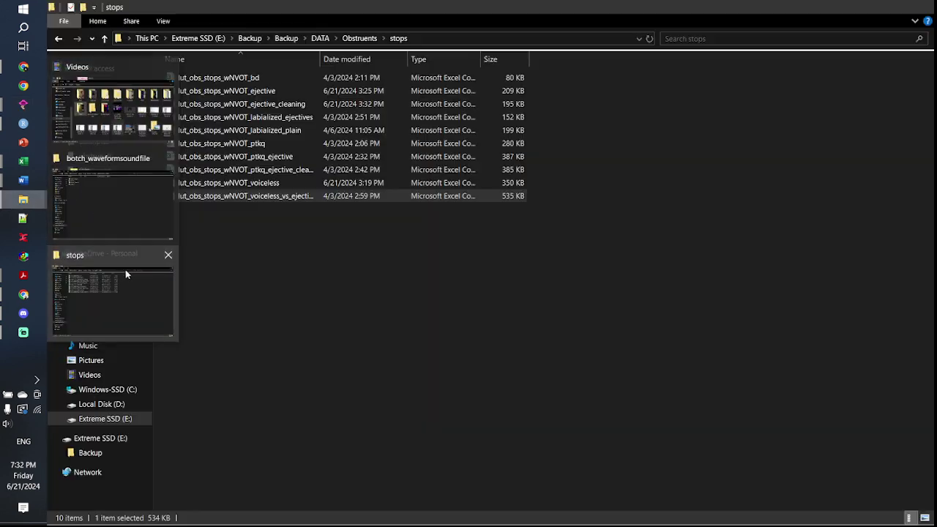
mouse_move(129, 236)
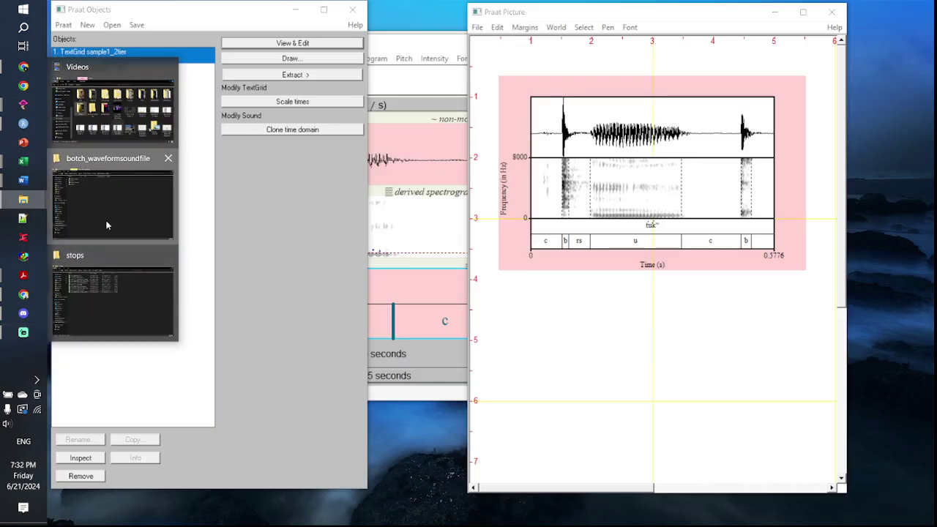
left_click(117, 205)
left_click(352, 38)
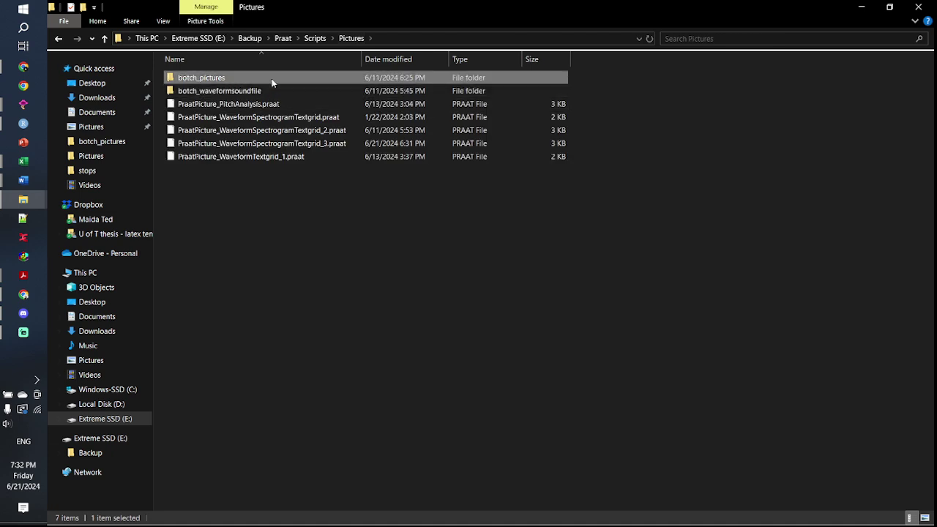
double_click(272, 78)
left_click(205, 103)
double_click(205, 103)
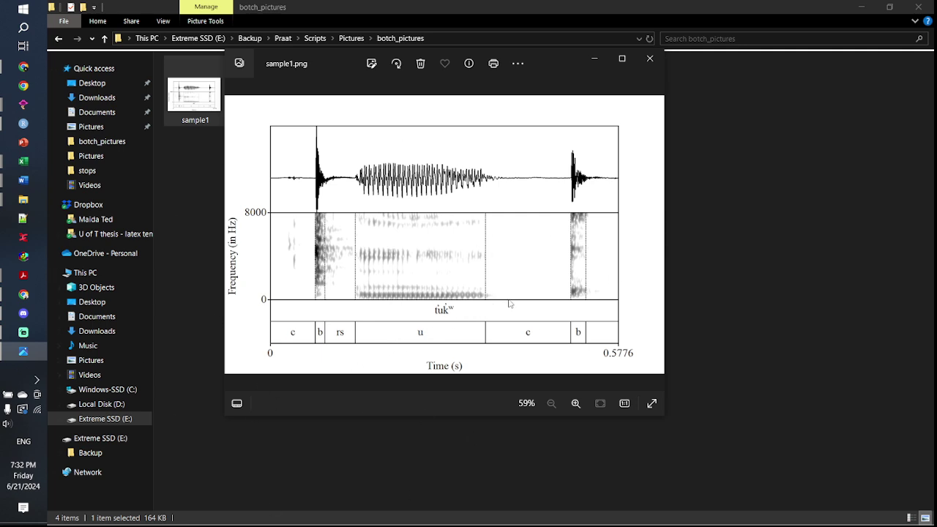
left_click(649, 59)
left_click(861, 6)
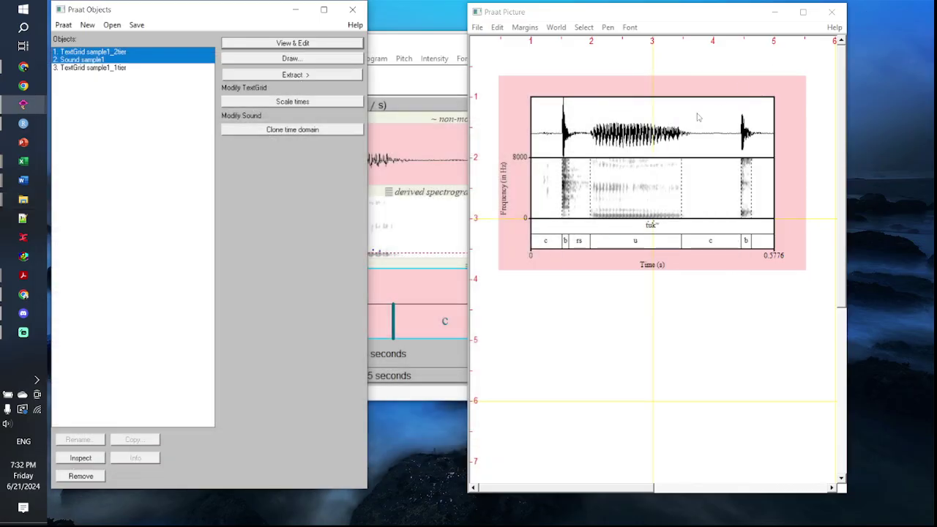
Step: Close the TextGrid sample1_2tier editor and erase everything in the picture window
left_click(419, 53)
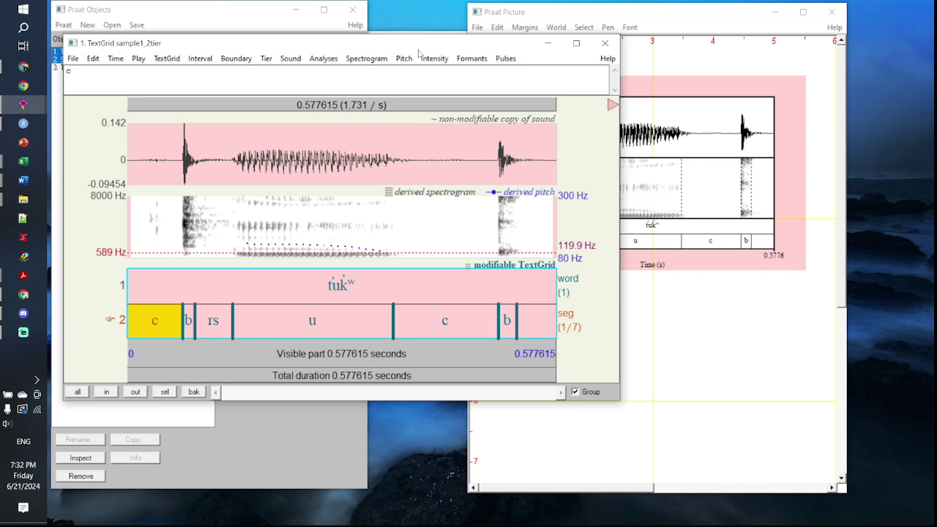
left_click(603, 42)
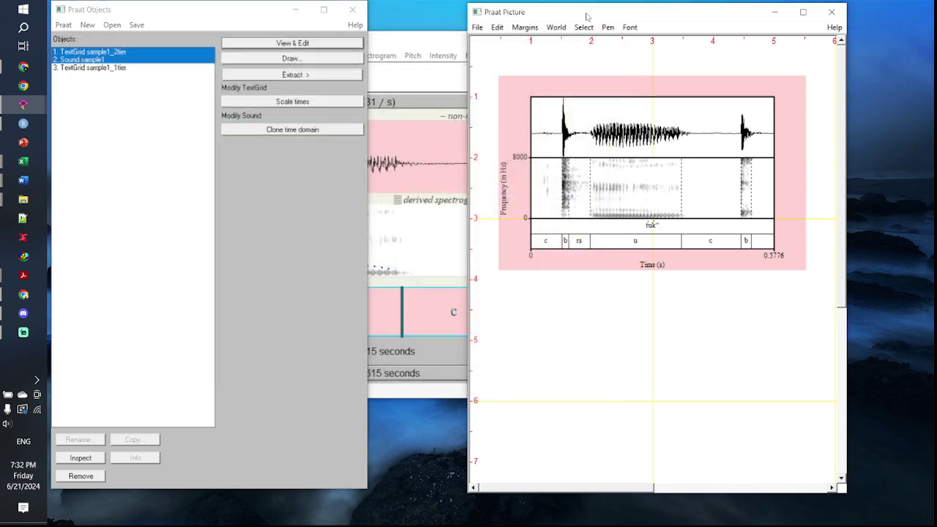
key("ctrl+e")
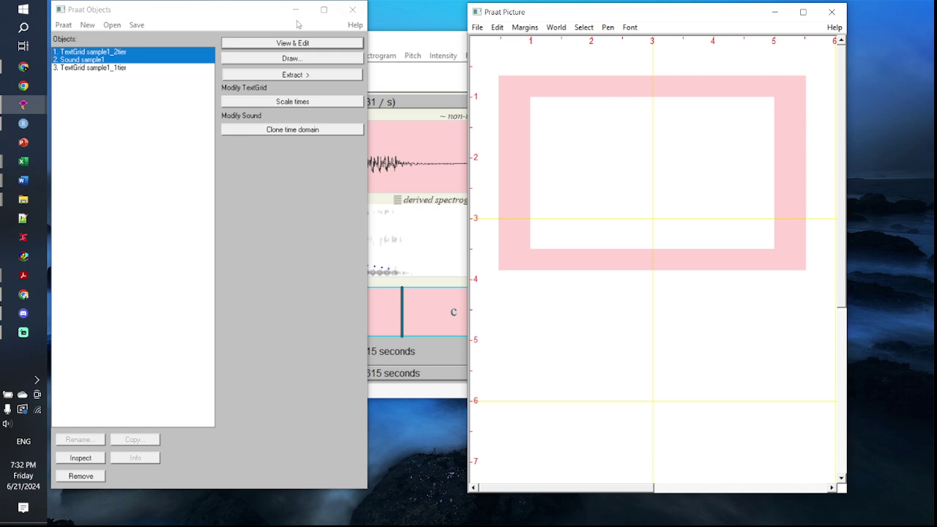
Step: Open the script PraatPicture_WaveformSpectrogramTextgrid_3.praat from the Pictures folder and enlarge its window so its lines are readable
left_click(64, 26)
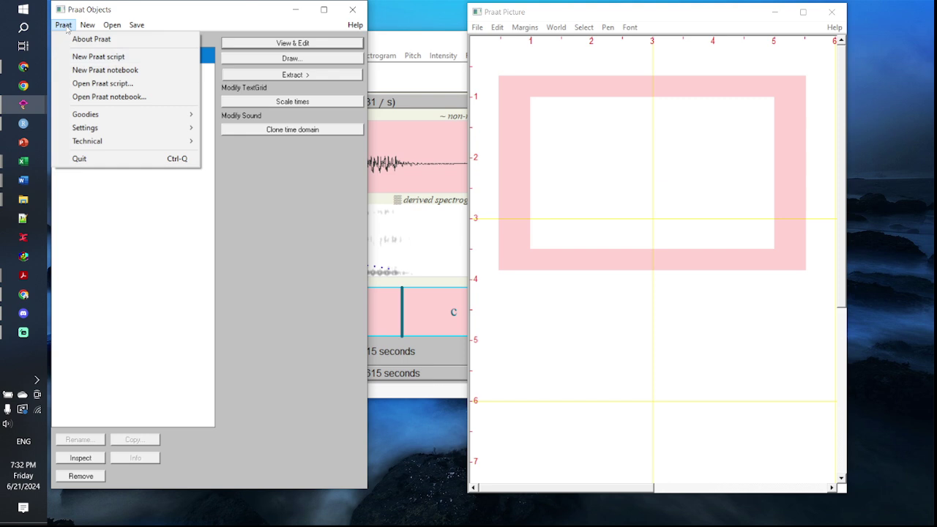
left_click(93, 85)
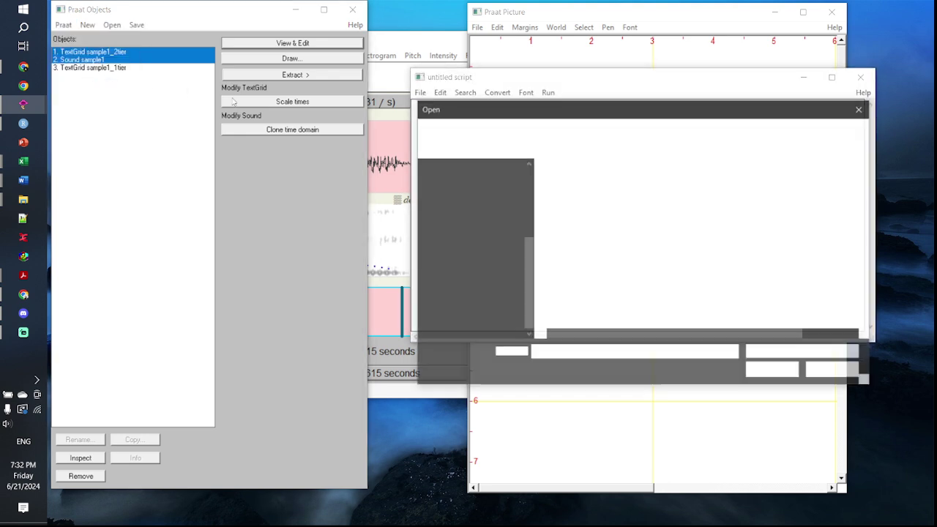
double_click(654, 246)
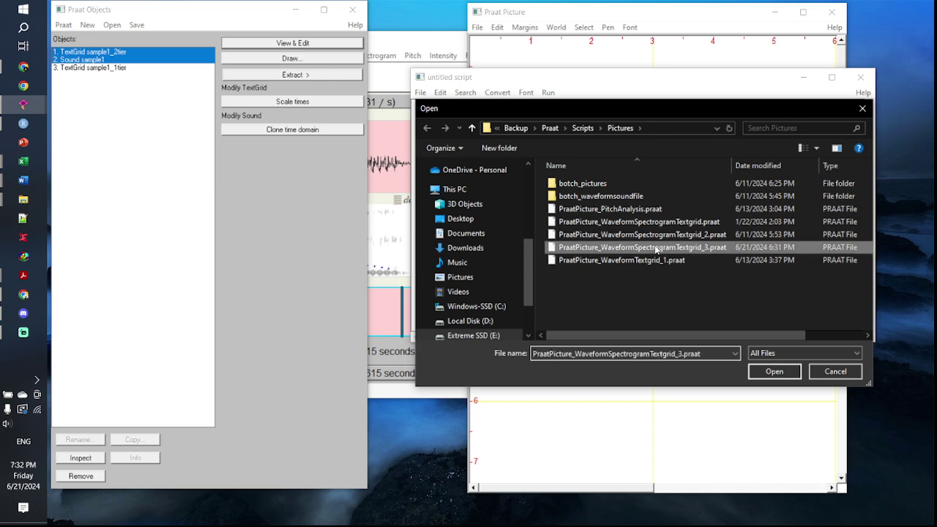
left_click_drag(600, 82, 337, 46)
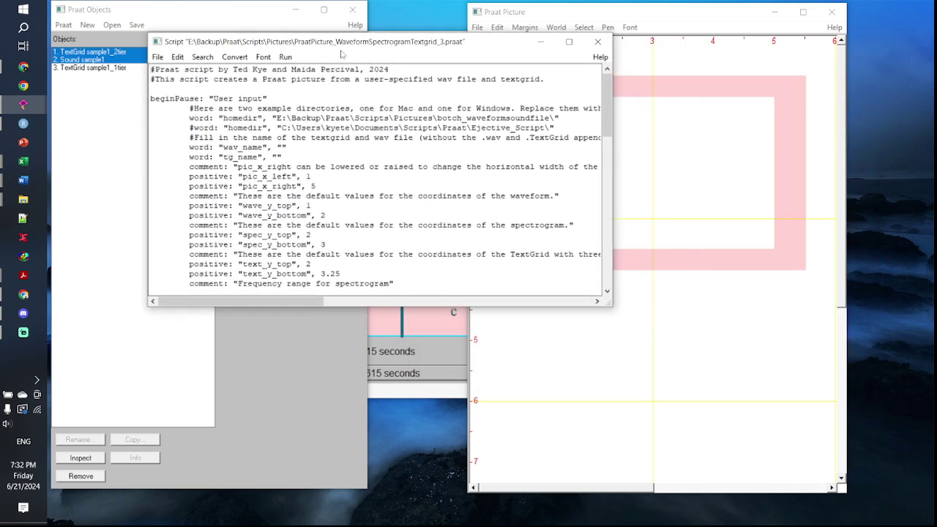
mouse_move(612, 304)
left_mouse_down()
mouse_move(664, 383)
mouse_move(683, 391)
mouse_move(693, 369)
left_mouse_up()
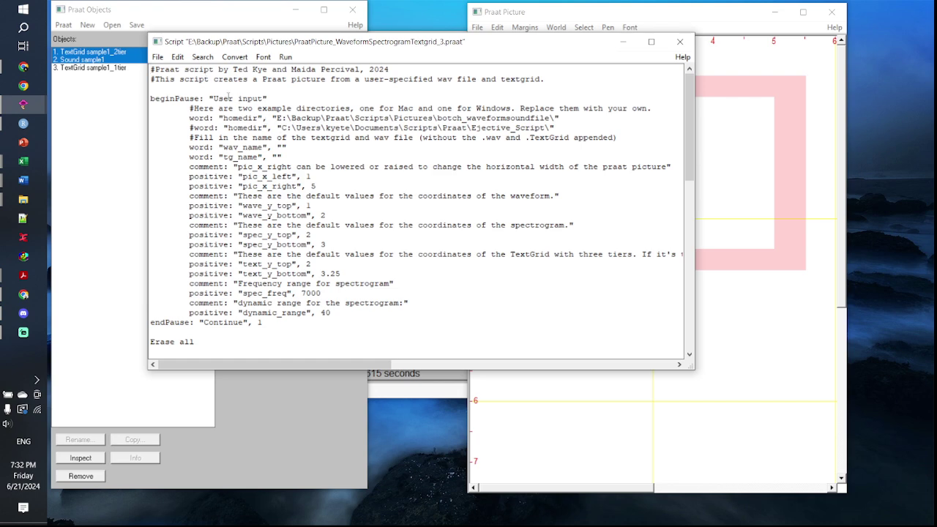
Step: Look over the script's user-input block and run the script to bring up its input form
left_click(228, 88)
left_click_drag(151, 69, 460, 335)
left_click(460, 334)
key("ctrl+r")
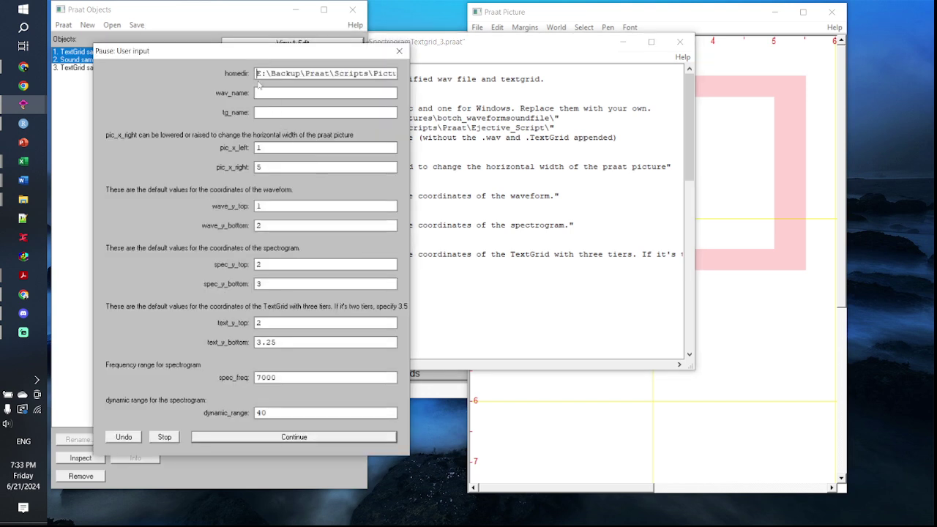
Step: Compare the form's homedir path with the homedir line in the script and return to the form
left_click_drag(256, 73, 396, 73)
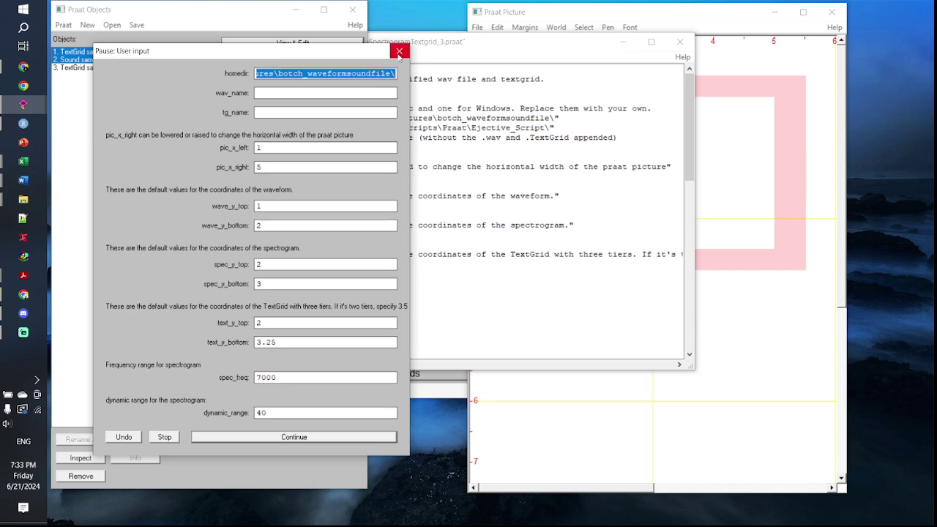
left_click(436, 55)
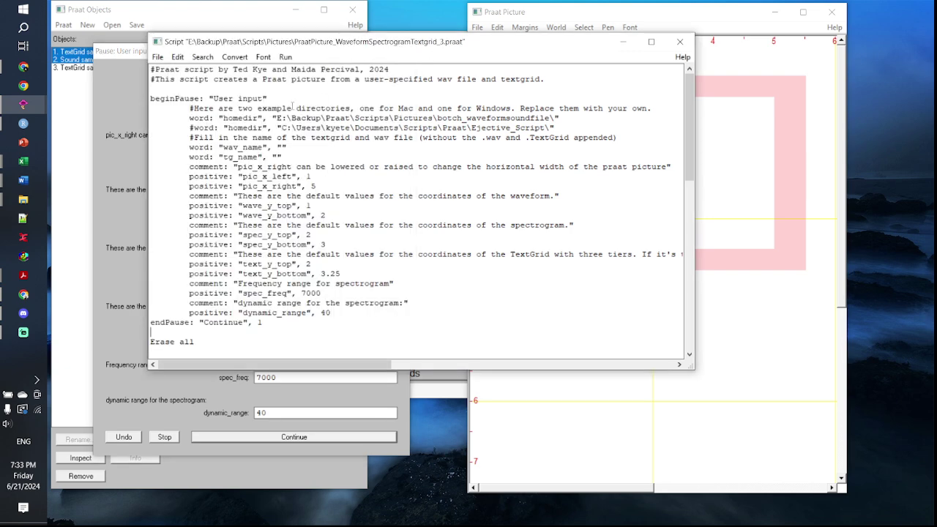
left_click_drag(277, 118, 556, 119)
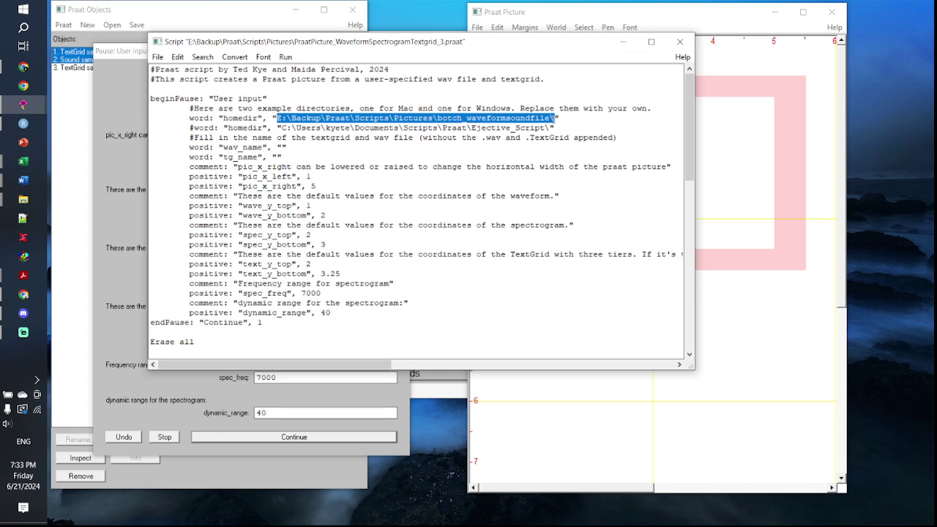
left_click(554, 118)
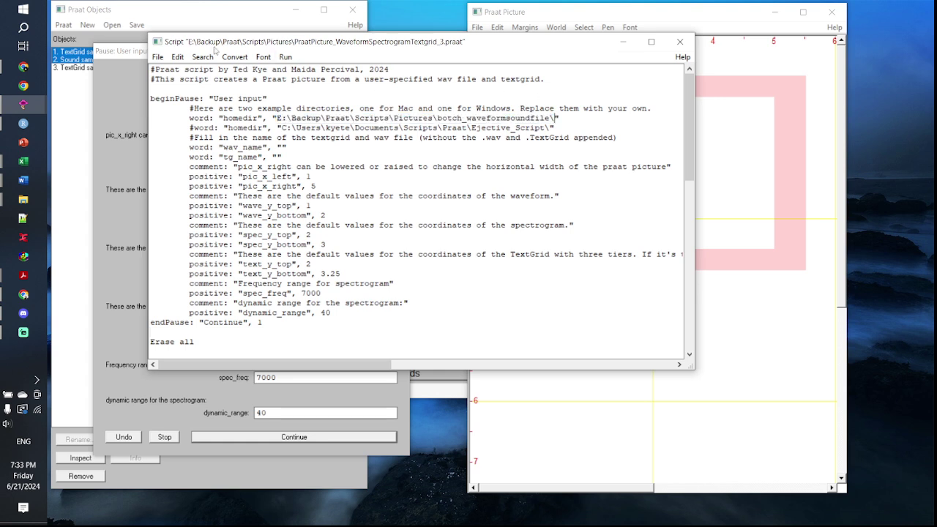
key("ctrl+r")
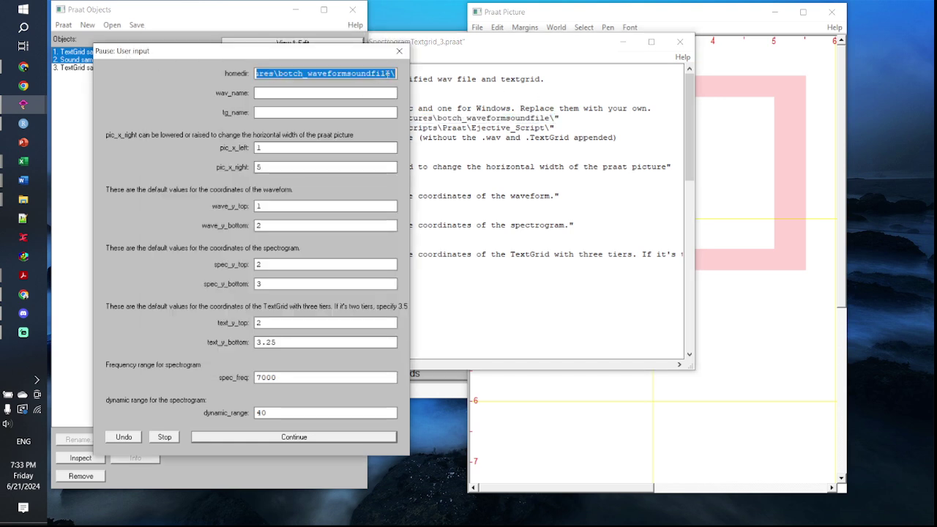
Step: Clear the prefilled homedir path in the user-input form
left_click(388, 74)
double_click(395, 73)
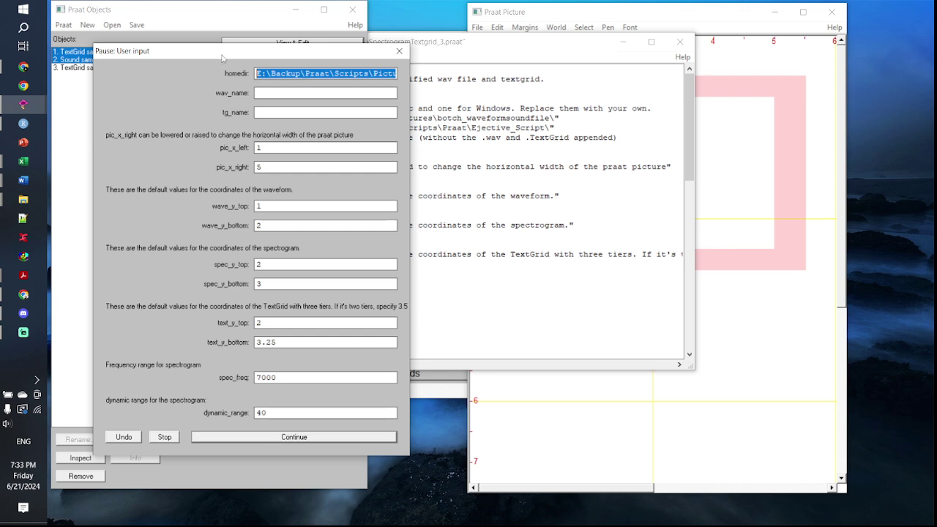
key("BackSpace")
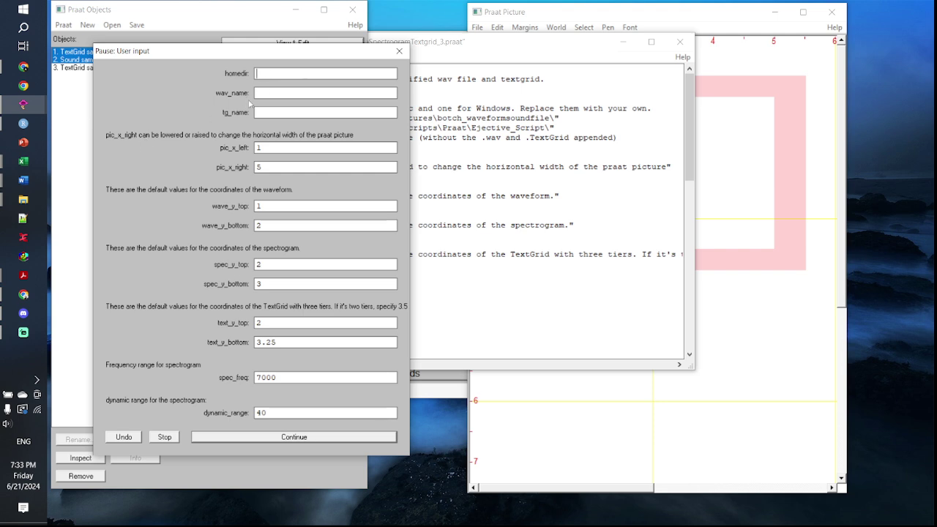
key("Tab")
Step: Switch to File Explorer, open the botch_waveformsoundfile folder inside Pictures, and copy its full path
left_click(27, 200)
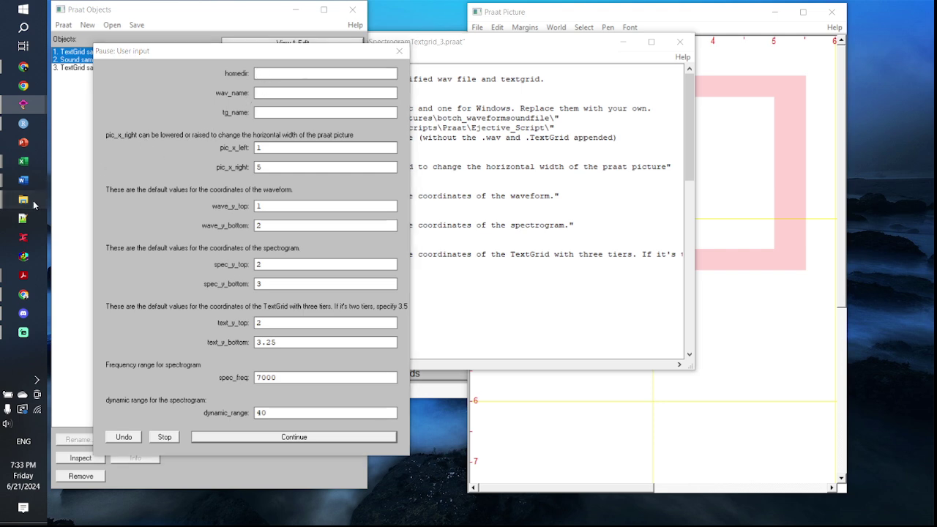
left_click(98, 197)
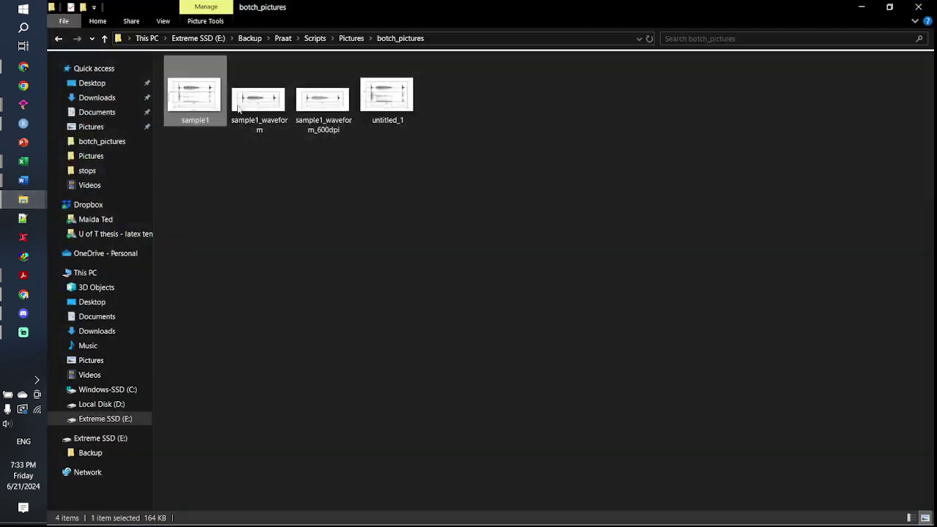
left_click(351, 38)
double_click(251, 89)
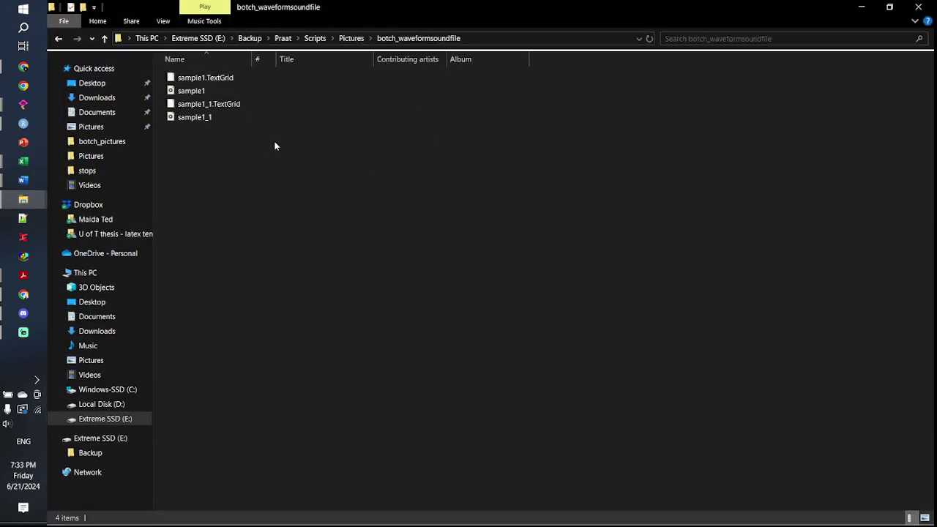
left_click(485, 39)
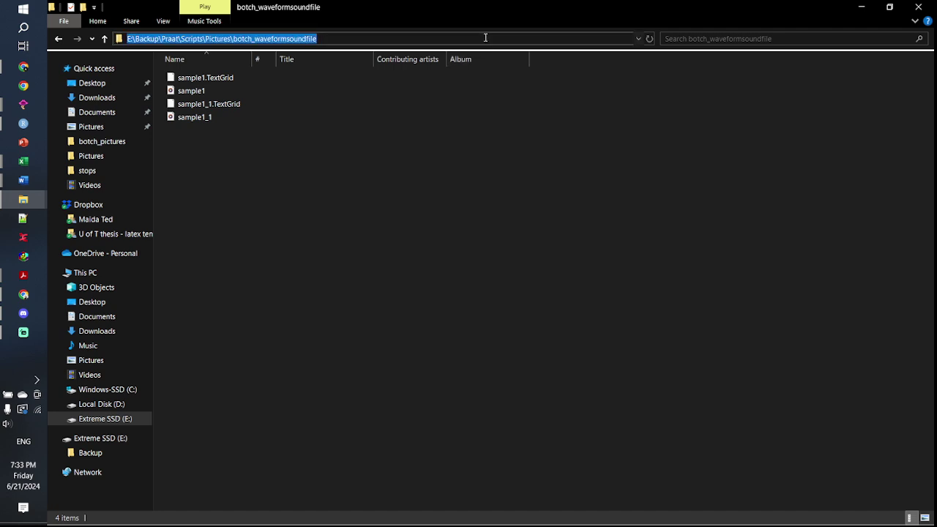
Step: Return to Praat's input form and paste the copied botch_waveformsoundfile path as homedir, ending it with a backslash
left_click(23, 104)
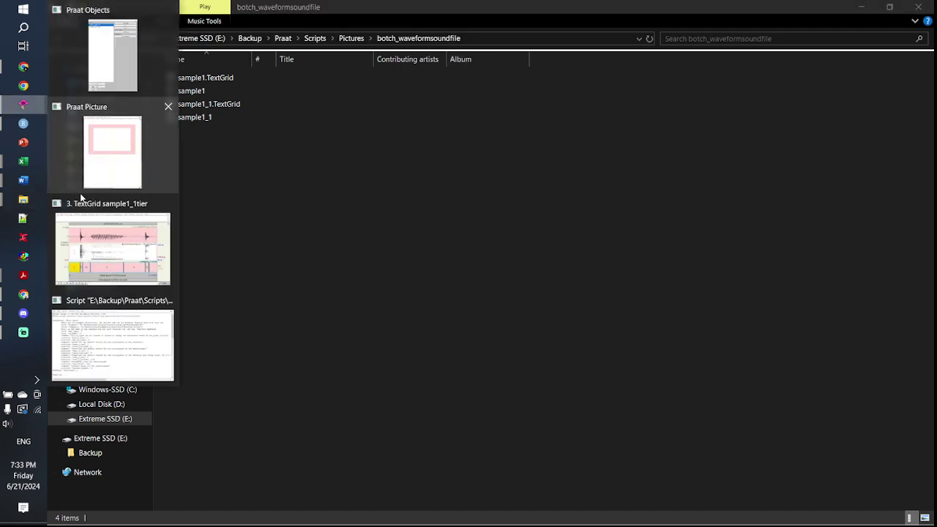
left_click(132, 326)
left_click(24, 104)
left_click(69, 52)
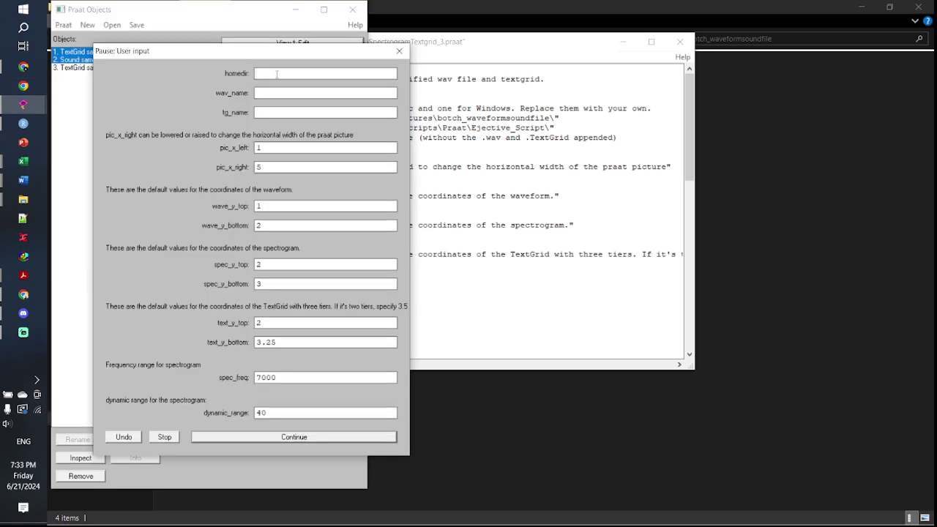
key("ctrl+v")
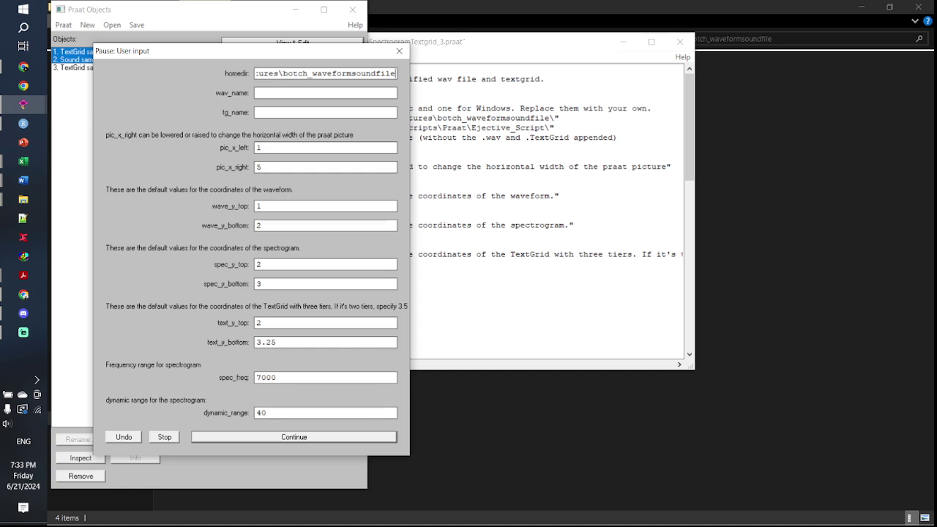
type("\\")
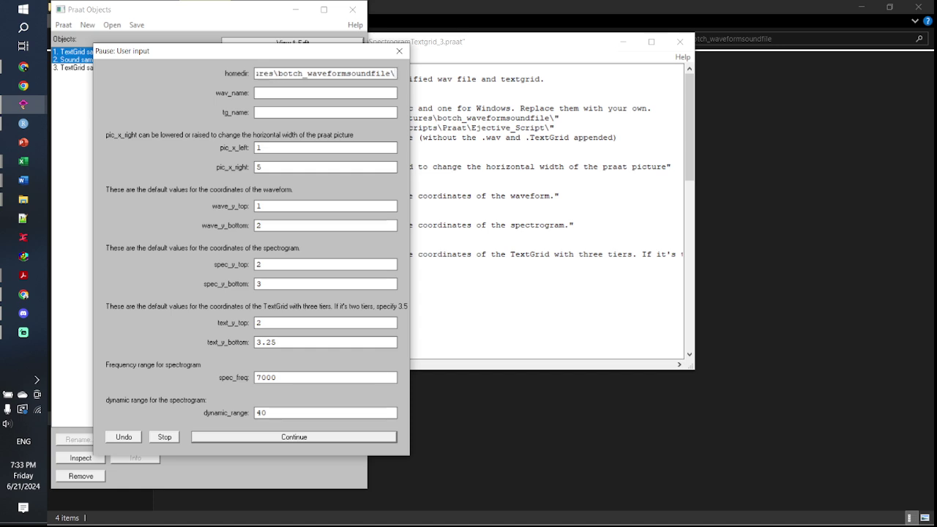
key("BackSpace")
type("\\")
Step: Enter sample1 as both wav_name and tg_name, and review the picture, waveform and spectrogram coordinates
left_click(275, 93)
type("sample1sample1")
left_click(274, 148)
left_click(277, 208)
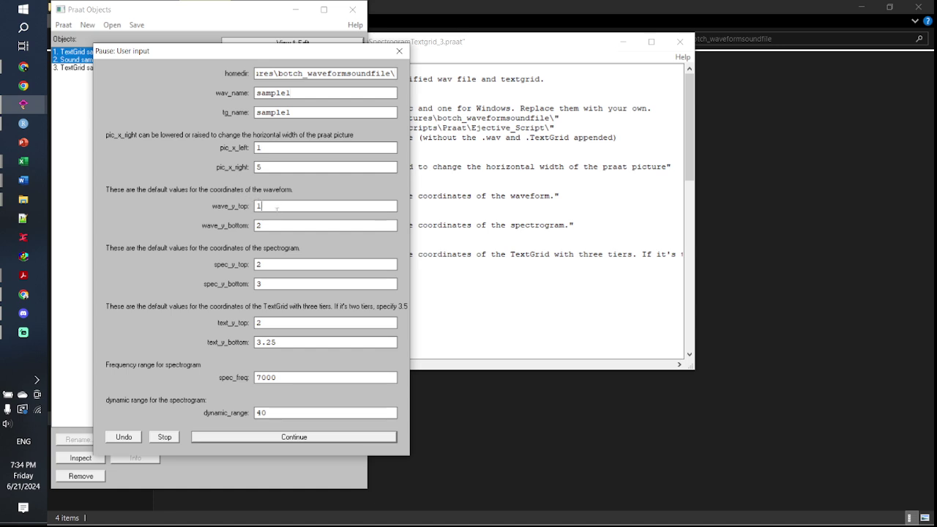
left_click(265, 224)
left_click(278, 264)
Step: Set text_y_bottom to 3.5 for the two-tier TextGrid
left_click(267, 343)
left_click_drag(266, 342, 290, 343)
left_click(280, 344)
left_click_drag(267, 342, 296, 344)
type("5")
Step: Set the spectrogram's dynamic_range to 50 and continue the script to draw the figure
double_click(259, 412)
key("BackSpace")
type("50")
left_click(294, 437)
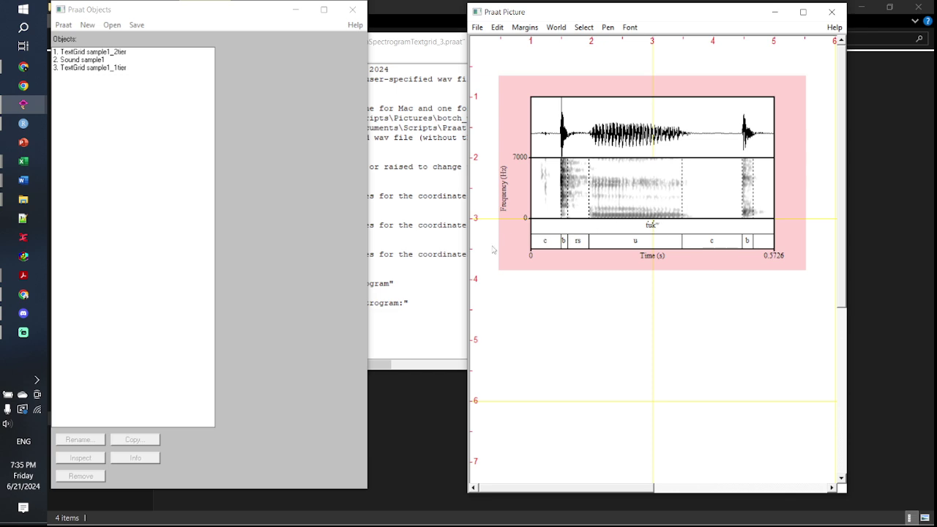
Step: Examine the script's code and default values alongside the figure drawn in the picture window
left_click(419, 239)
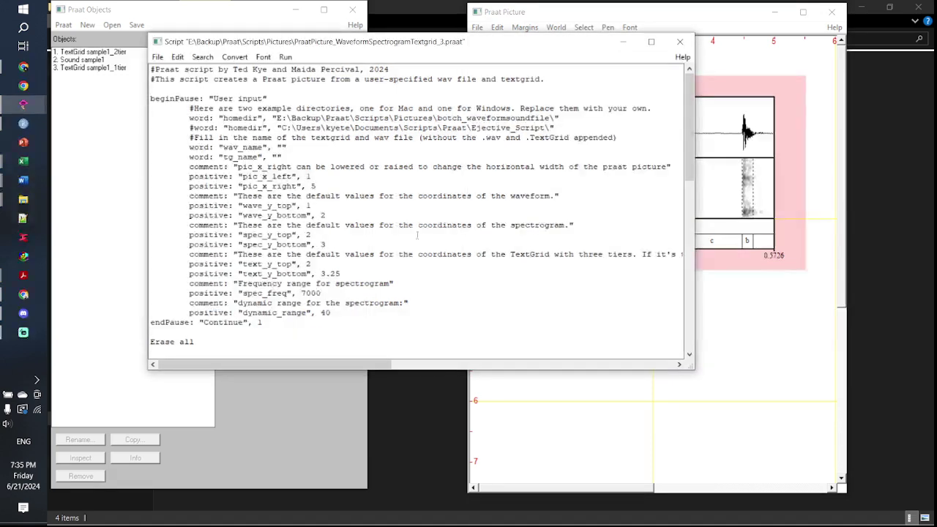
scroll(402, 225, "down", 4)
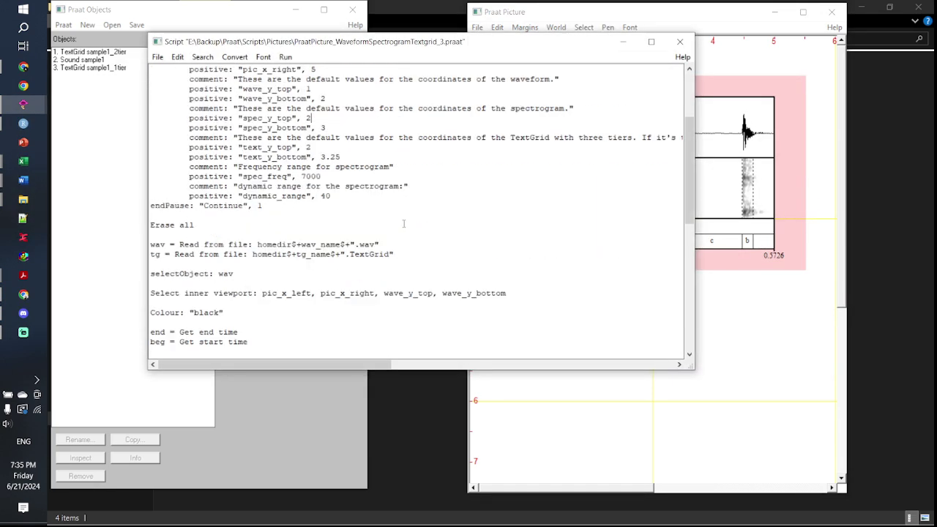
scroll(403, 223, "up", 4)
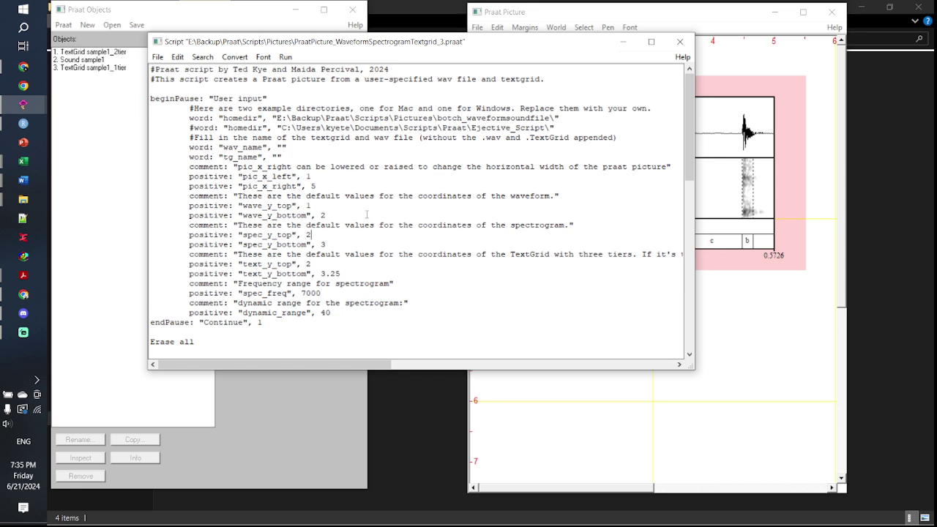
left_click(564, 19)
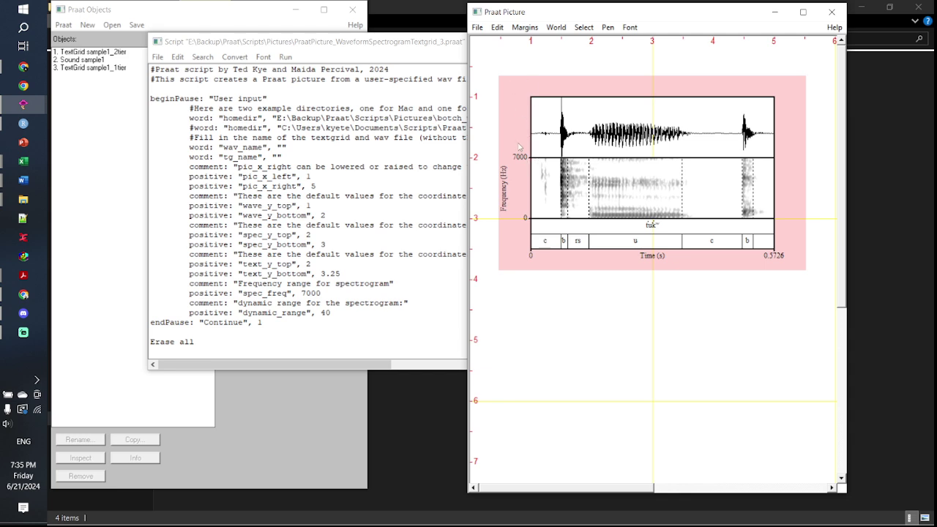
left_click(348, 339)
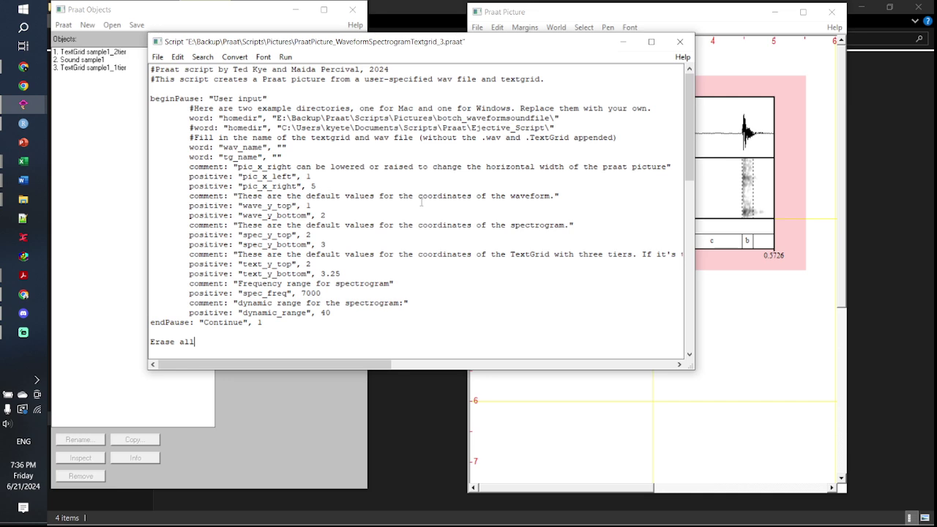
left_click(418, 204)
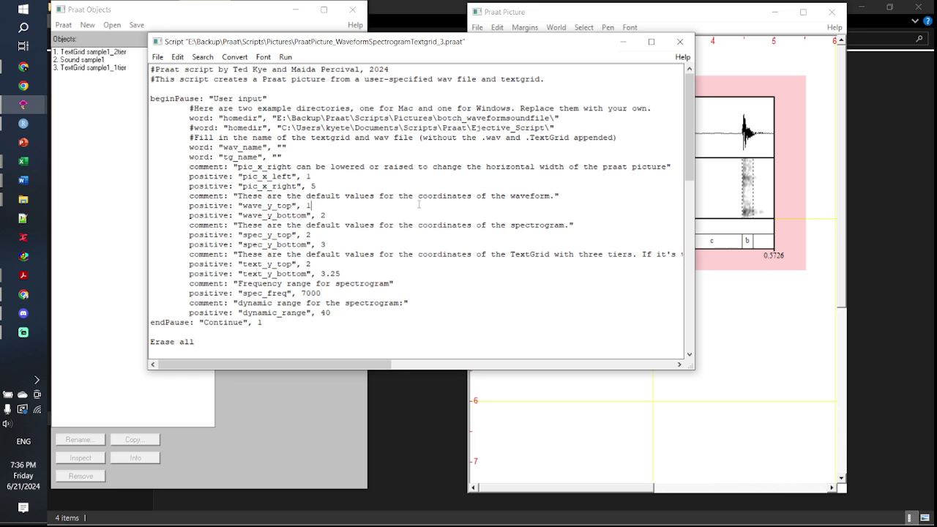